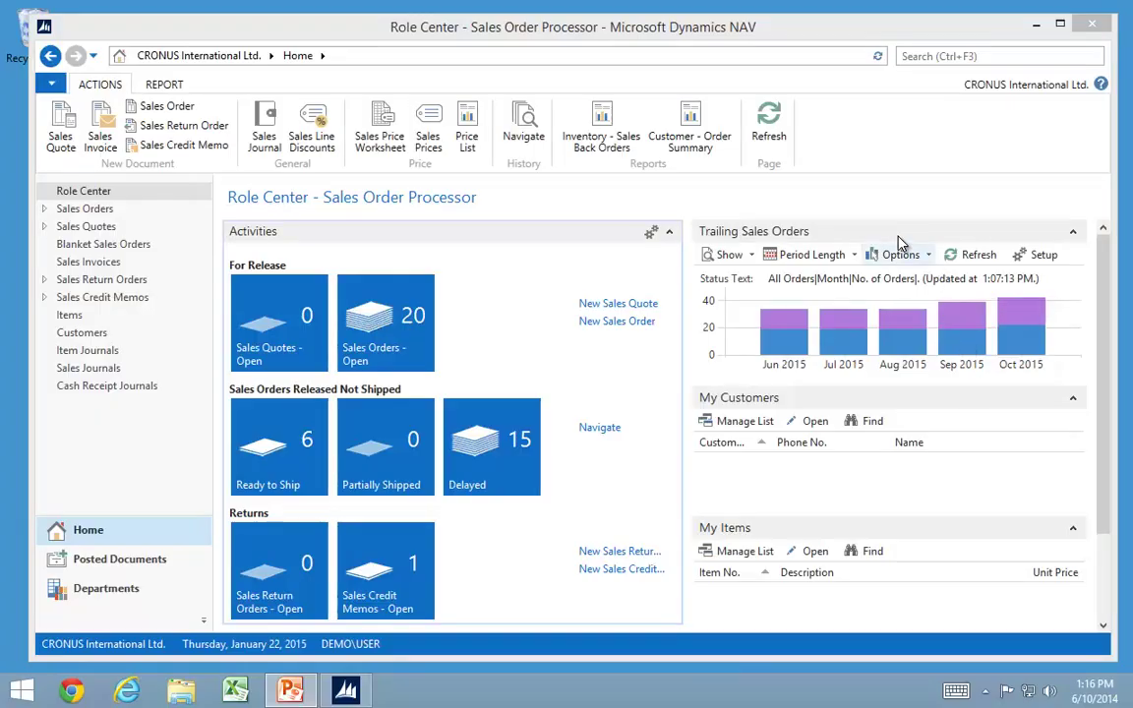
Step: From Departments, open the Easy Security Light Users list
click(88, 590)
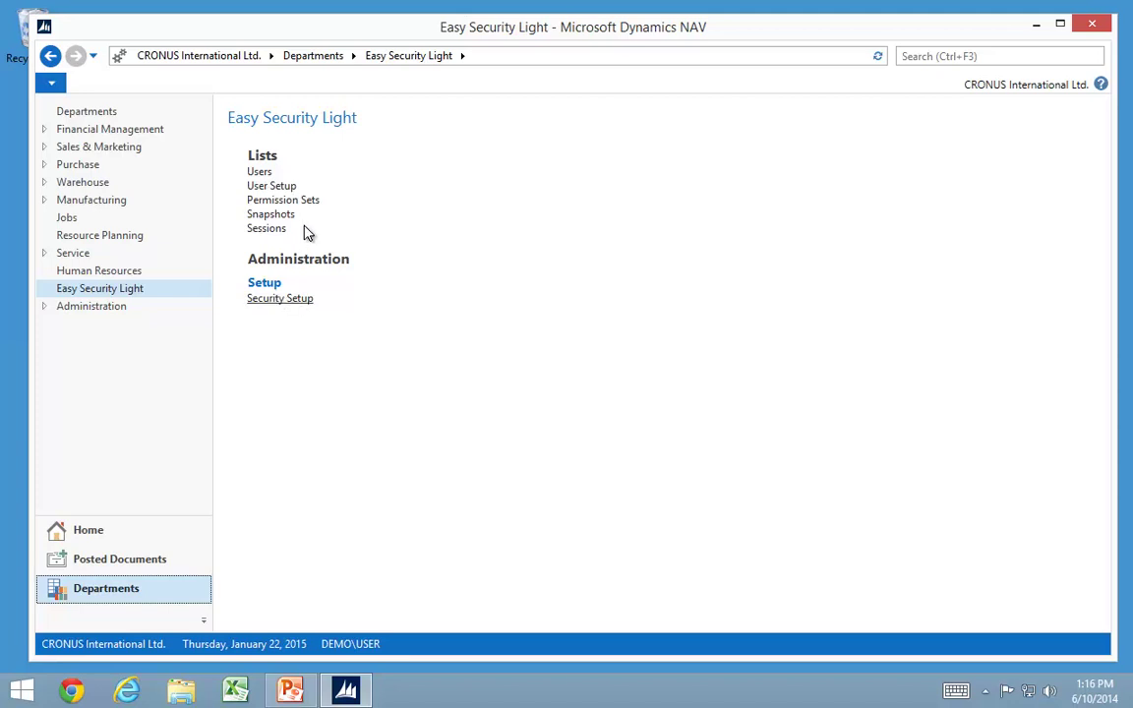
click(260, 175)
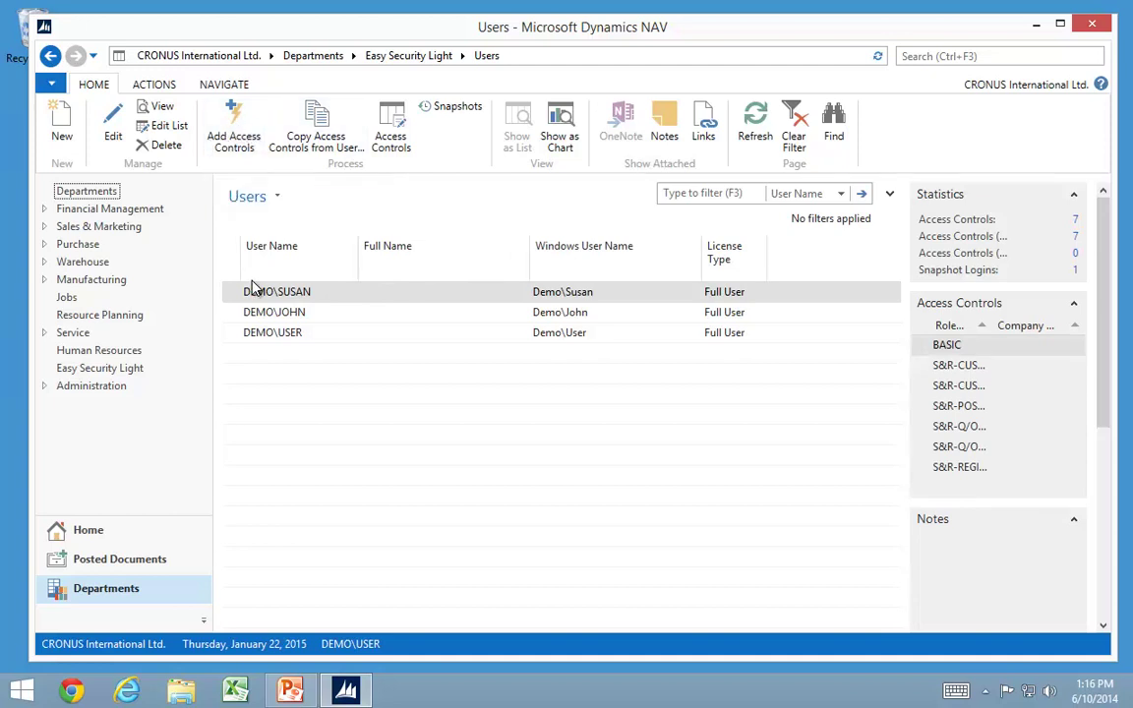
Step: Open the first user's User Card and widen the Role ID column under User Permission Sets
click(233, 139)
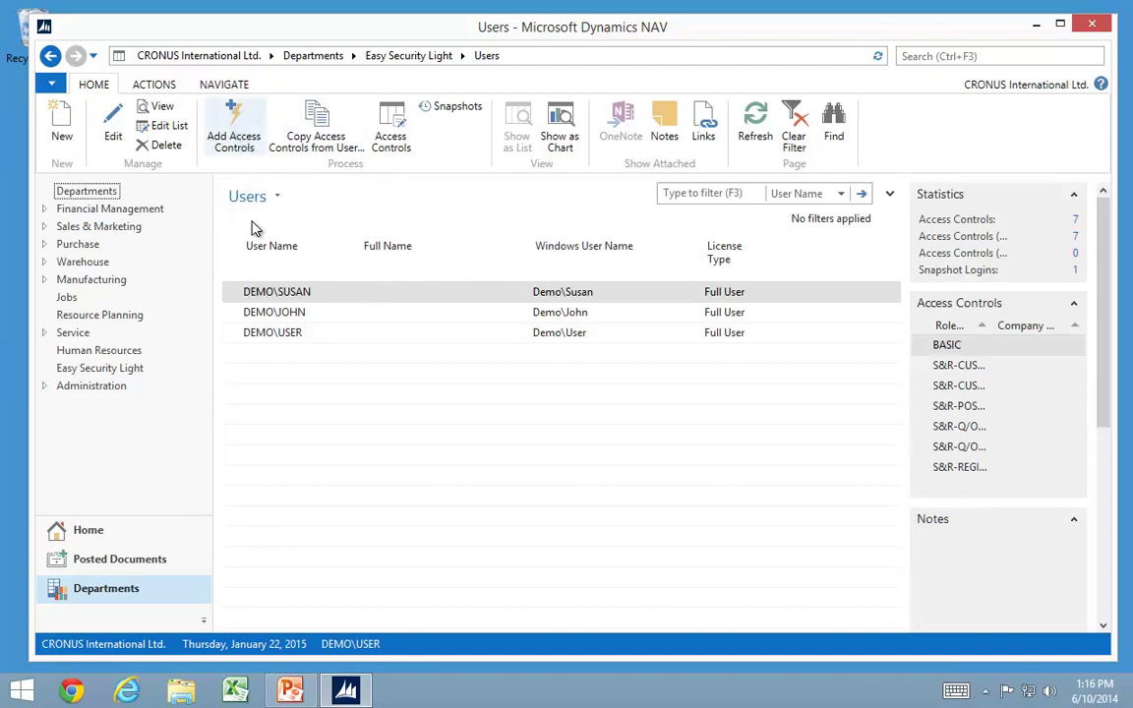
click(231, 303)
double_click(231, 303)
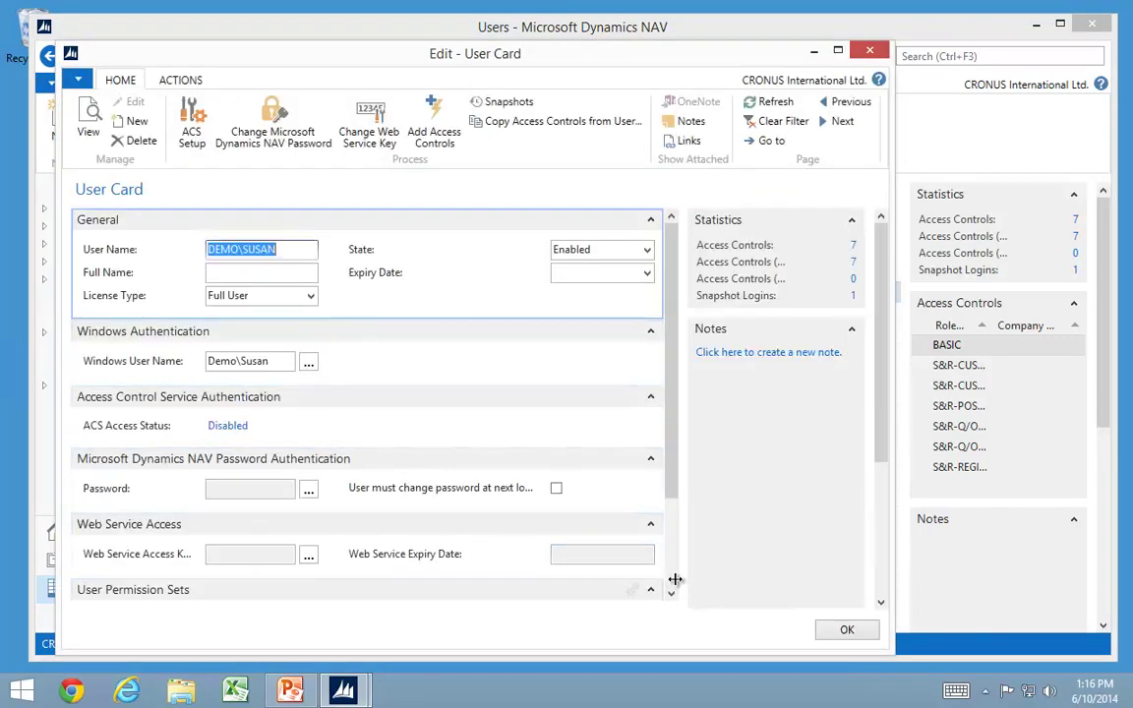
scroll(672, 585, down, 3)
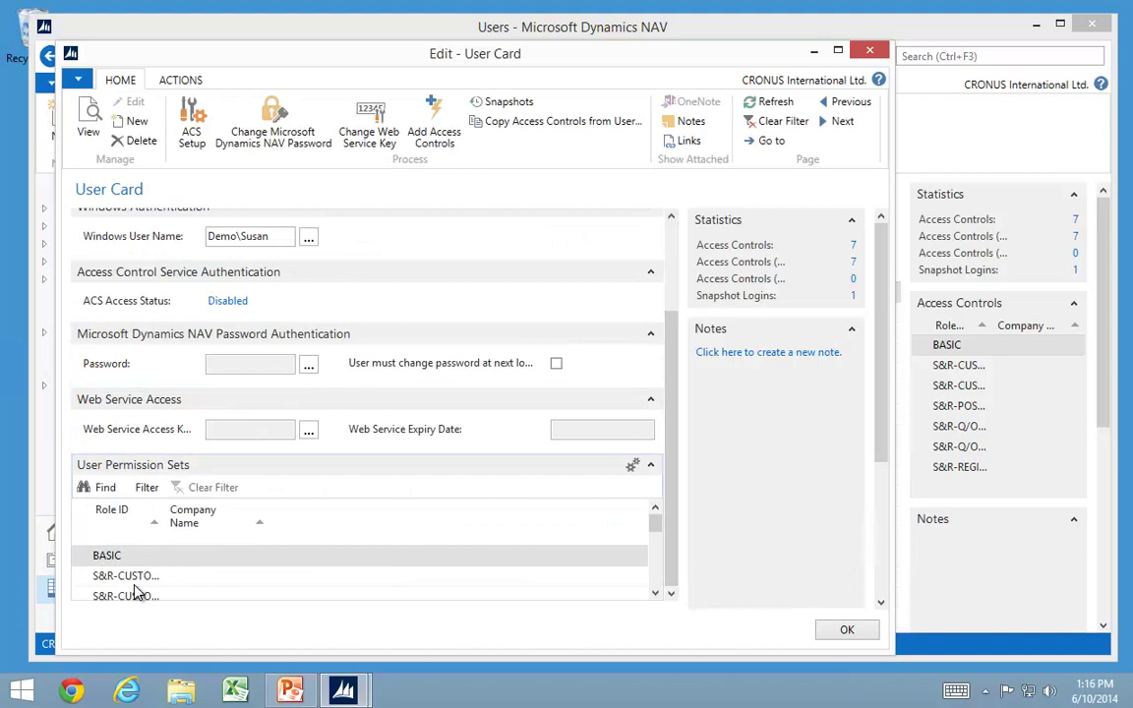
drag(164, 516, 210, 516)
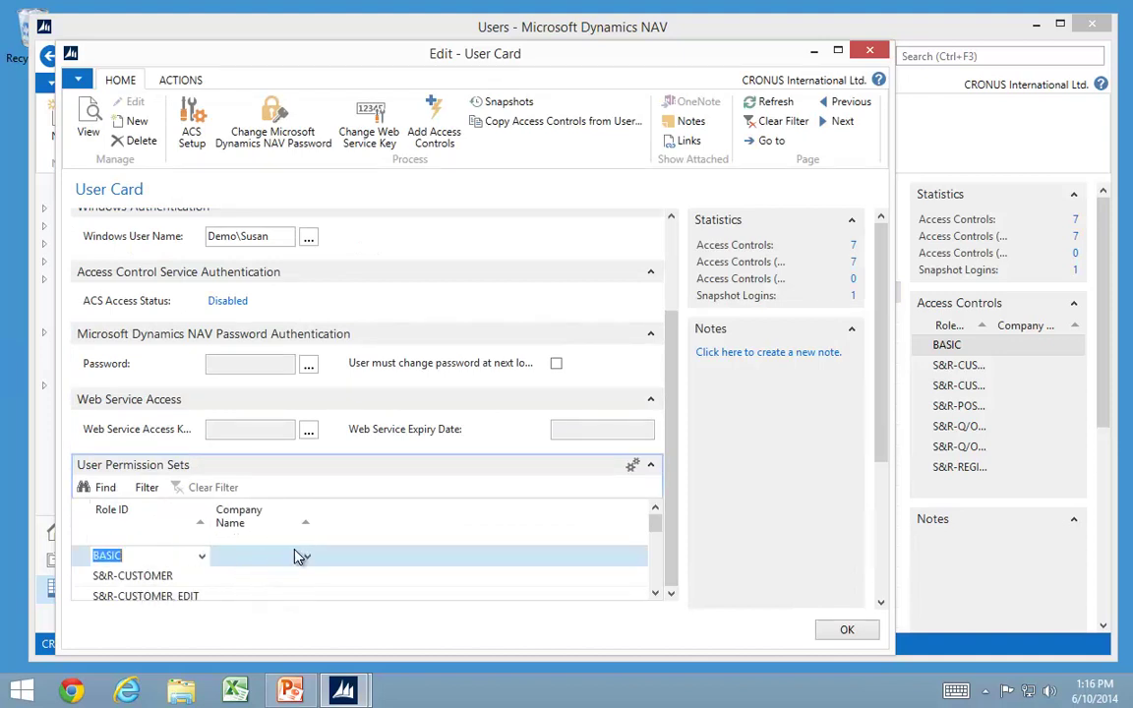
Step: In Add Access Controls, multi-select S&R-CUSTOMER, S&R-CUSTOMER, EDIT, S&R-JOURNAL, S&R-JOURNAL, POST and S&R-POSTED S/I/R/C
click(434, 119)
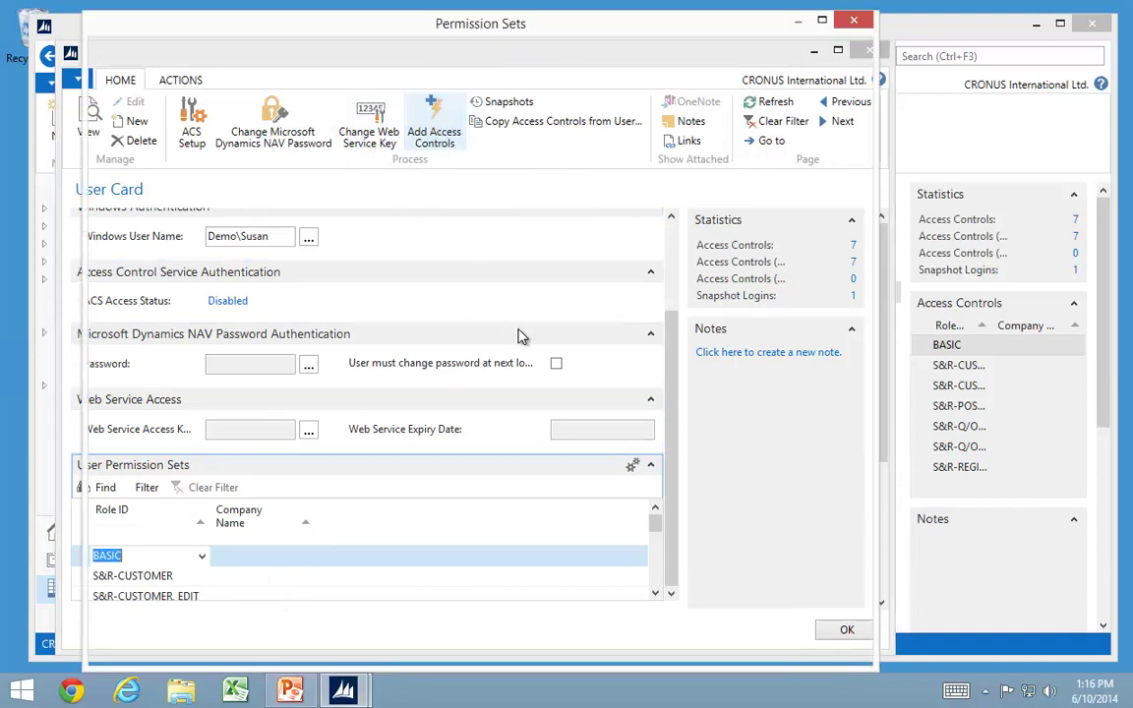
drag(656, 331, 637, 581)
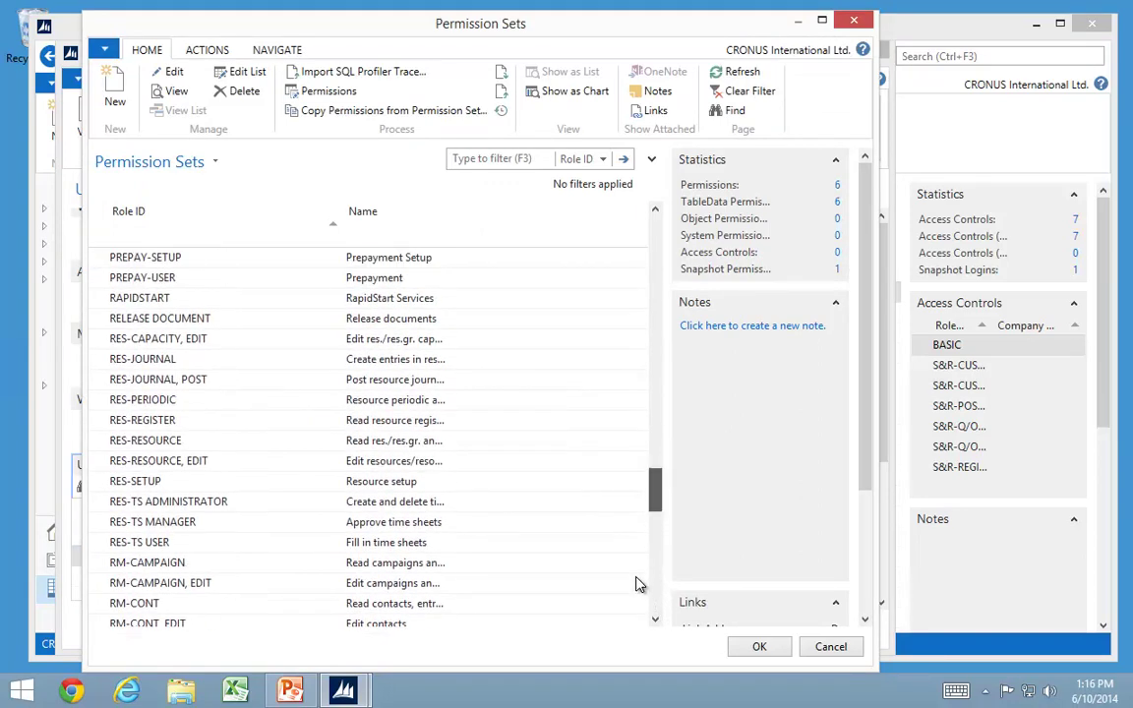
scroll(316, 448, down, 8)
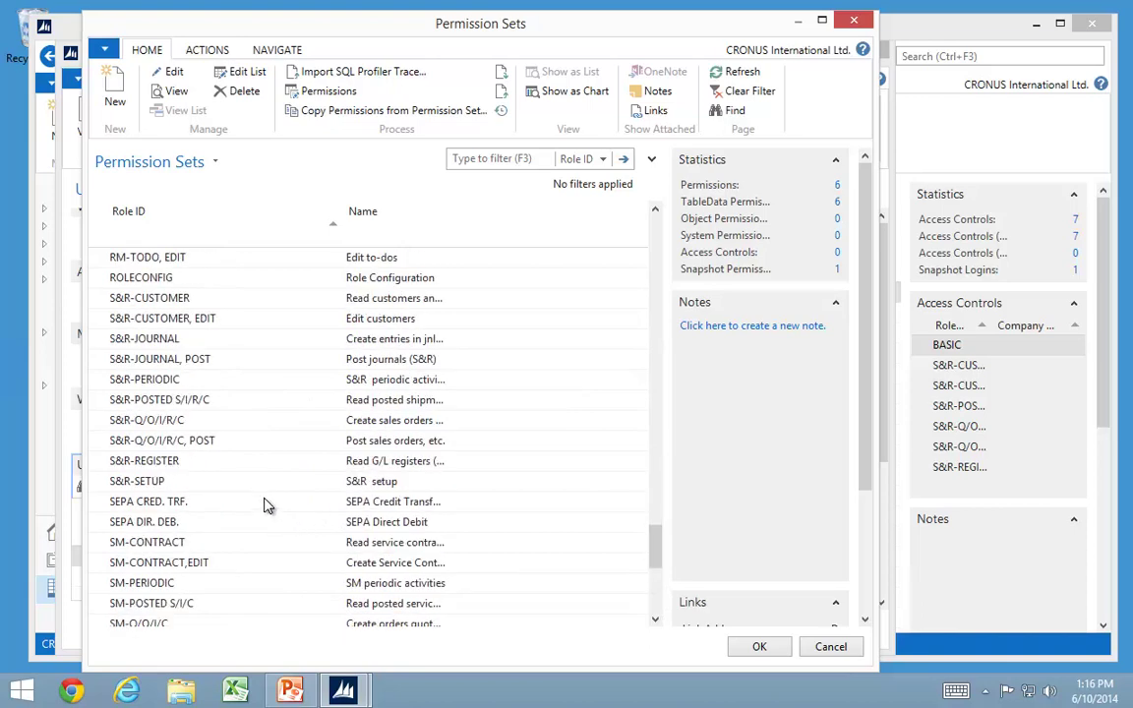
click(102, 341)
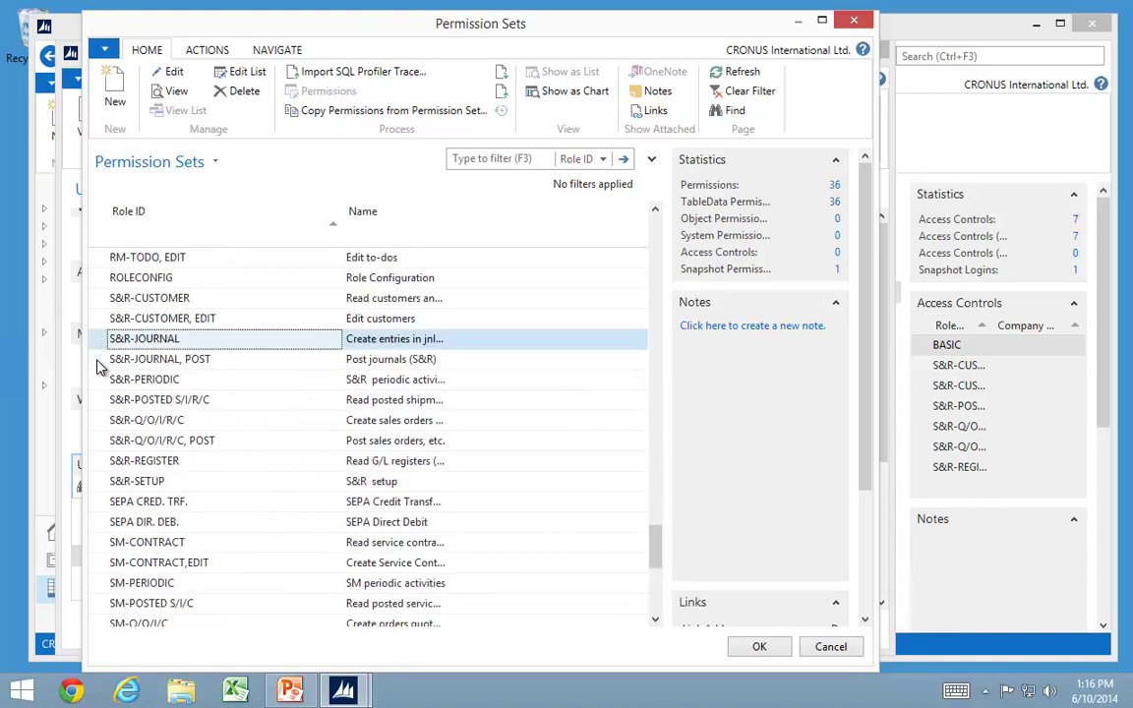
shift+click(108, 358)
ctrl+click(100, 300)
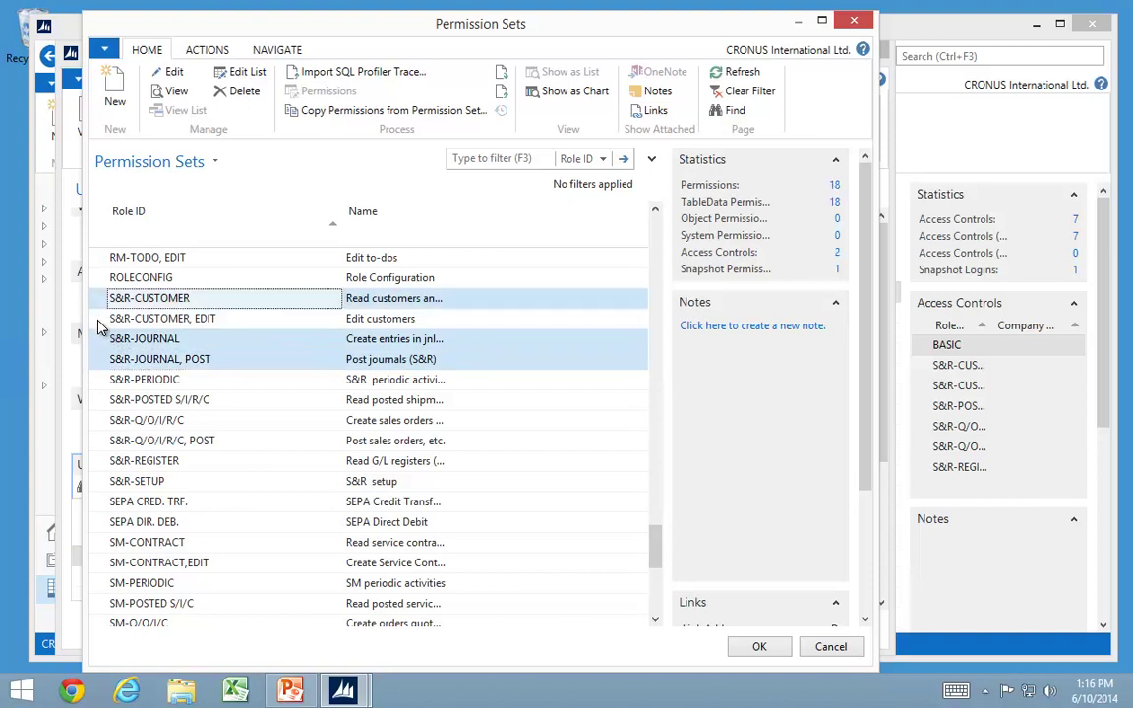
ctrl+click(100, 317)
ctrl+click(99, 403)
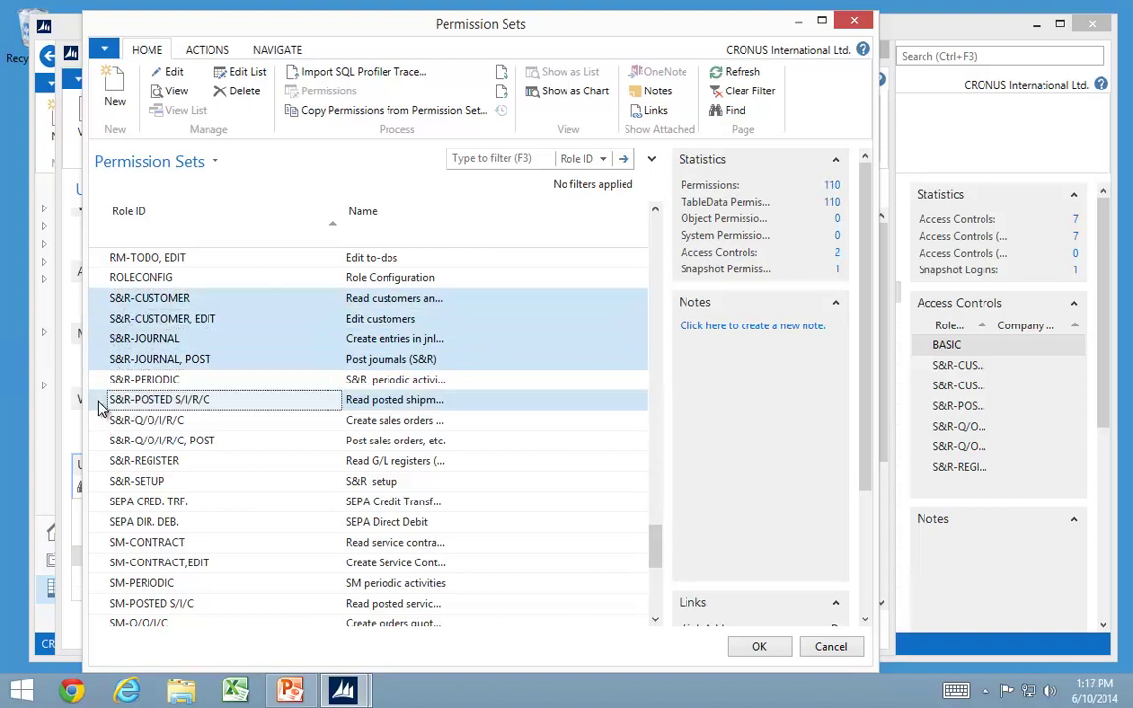
Step: Confirm the six sets, skip the company choice, and accept adding 3 of 6 with blank company
click(758, 648)
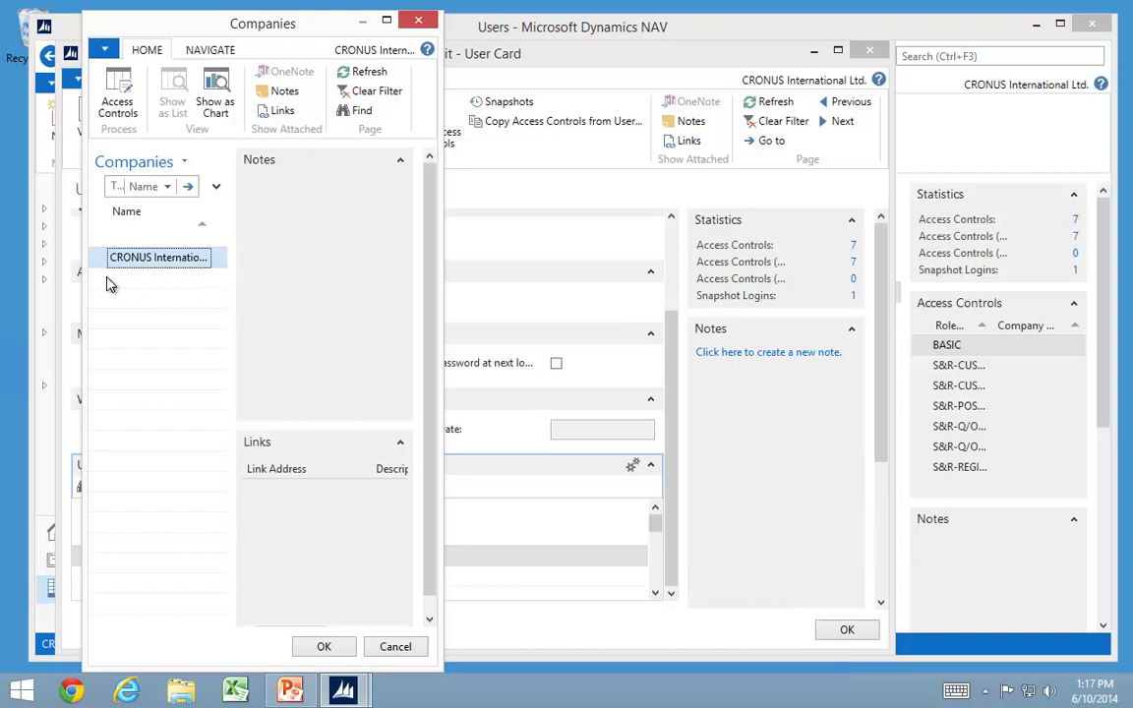
click(398, 647)
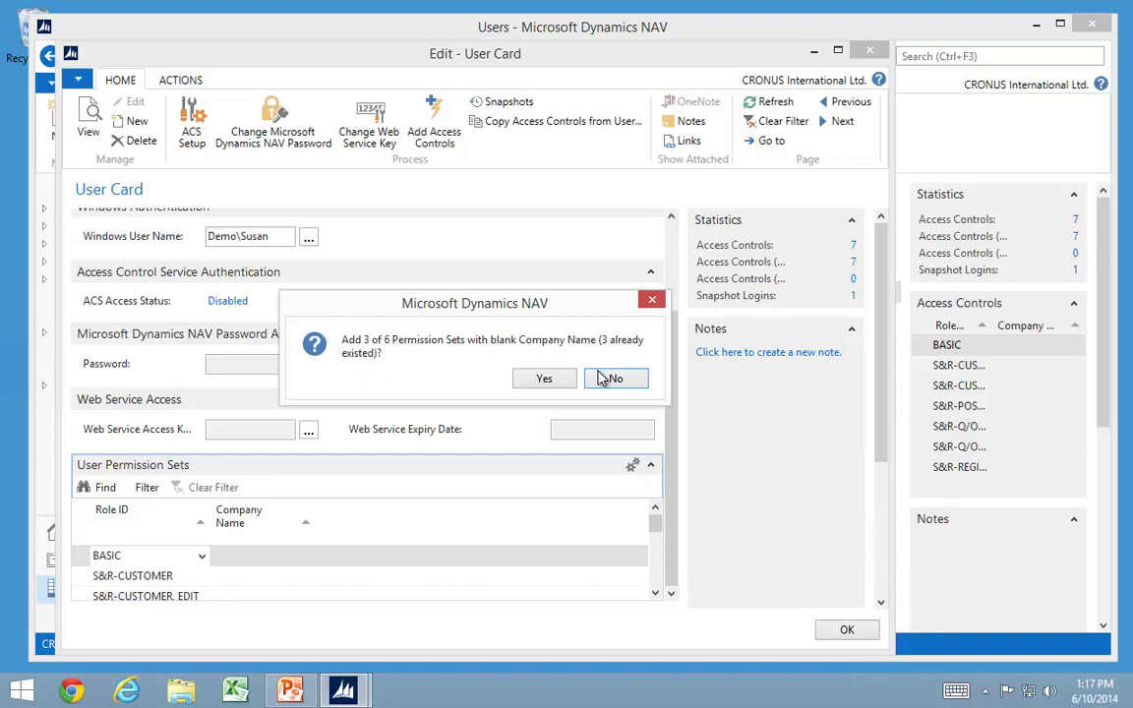
click(566, 380)
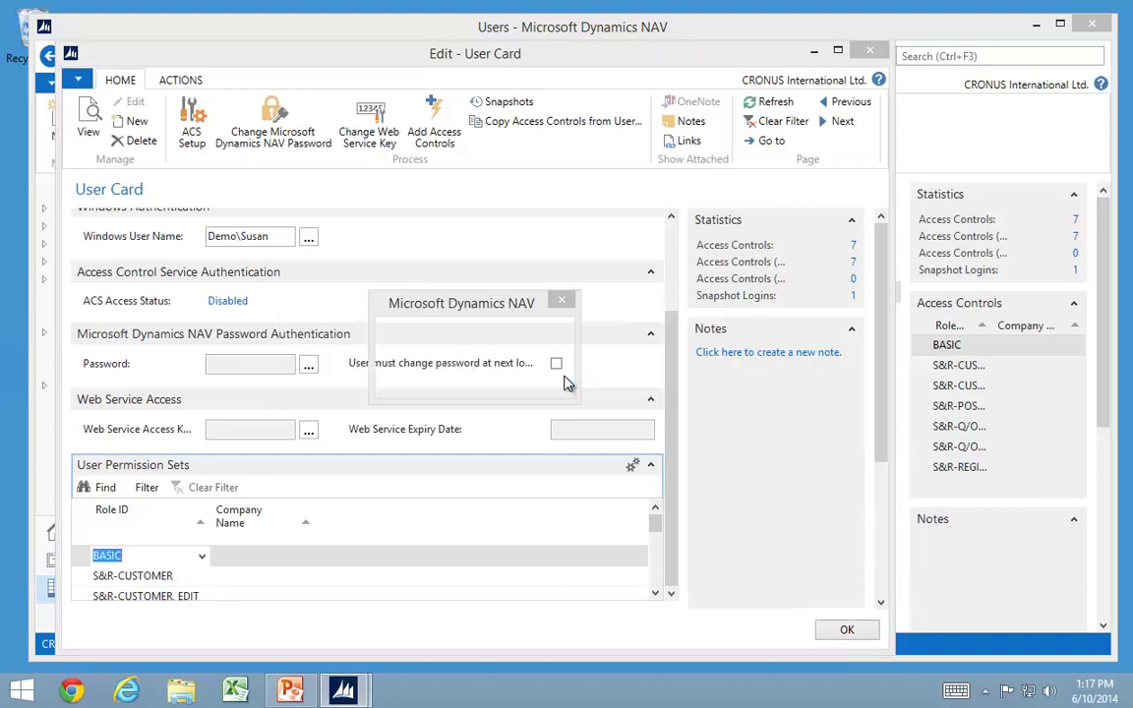
Step: Acknowledge the 3 inserted access controls and collapse Web Service Access, ACS and Password Authentication FastTabs
click(524, 380)
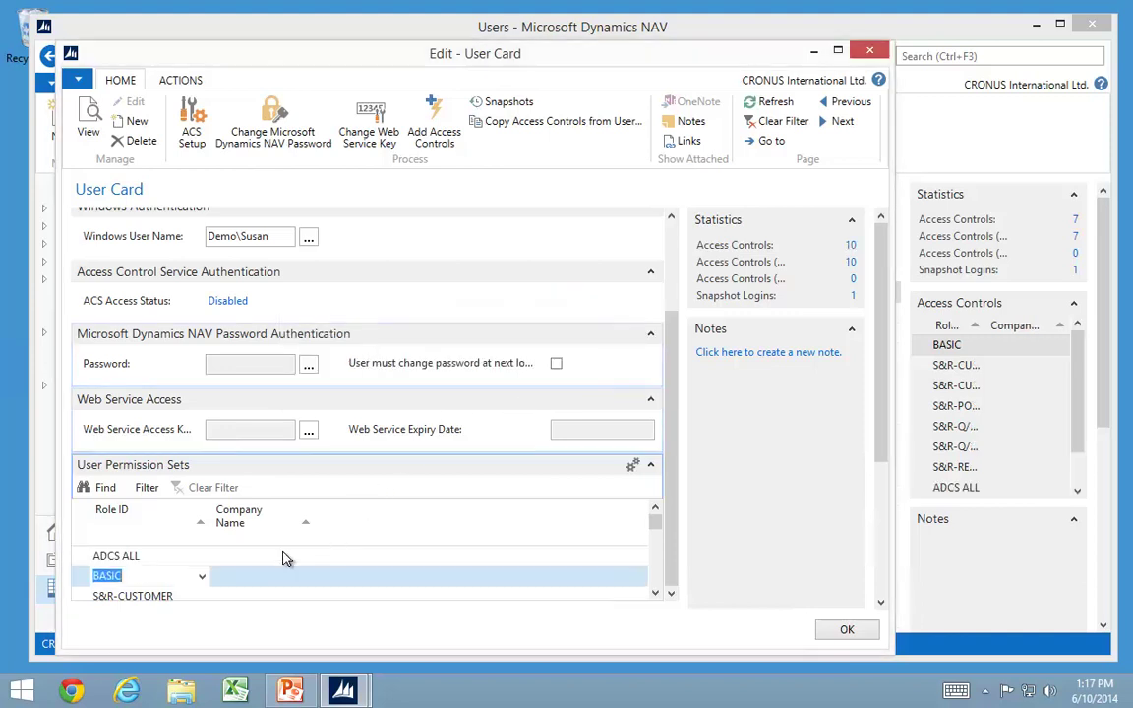
click(650, 400)
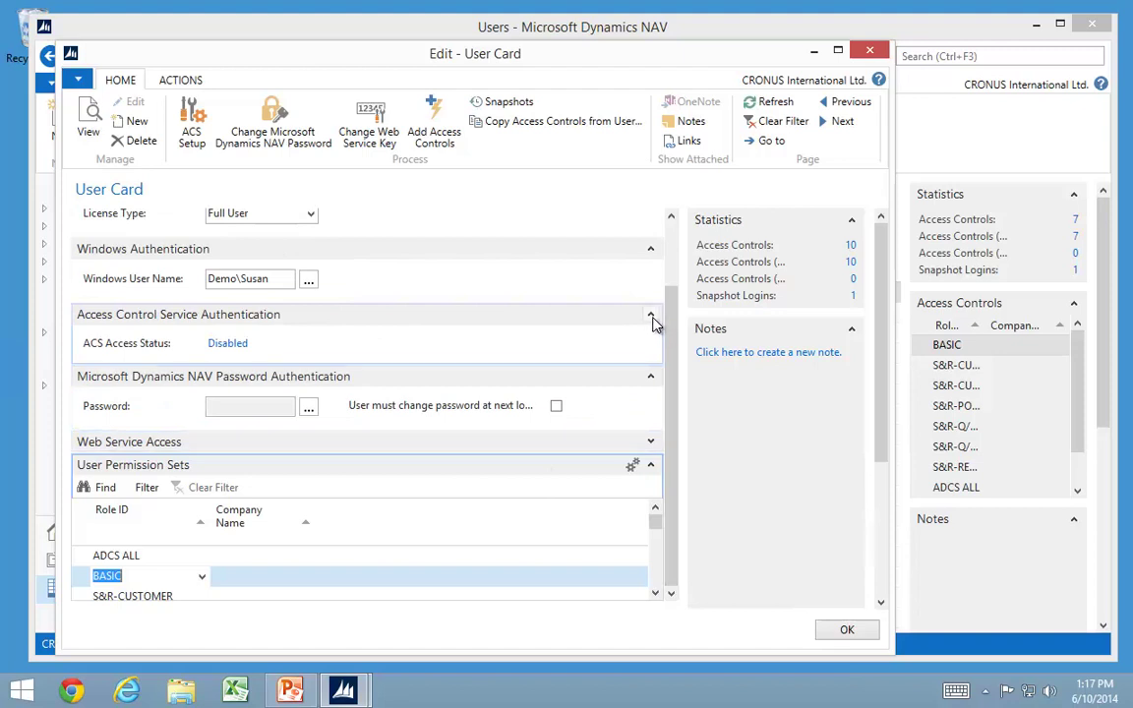
click(651, 316)
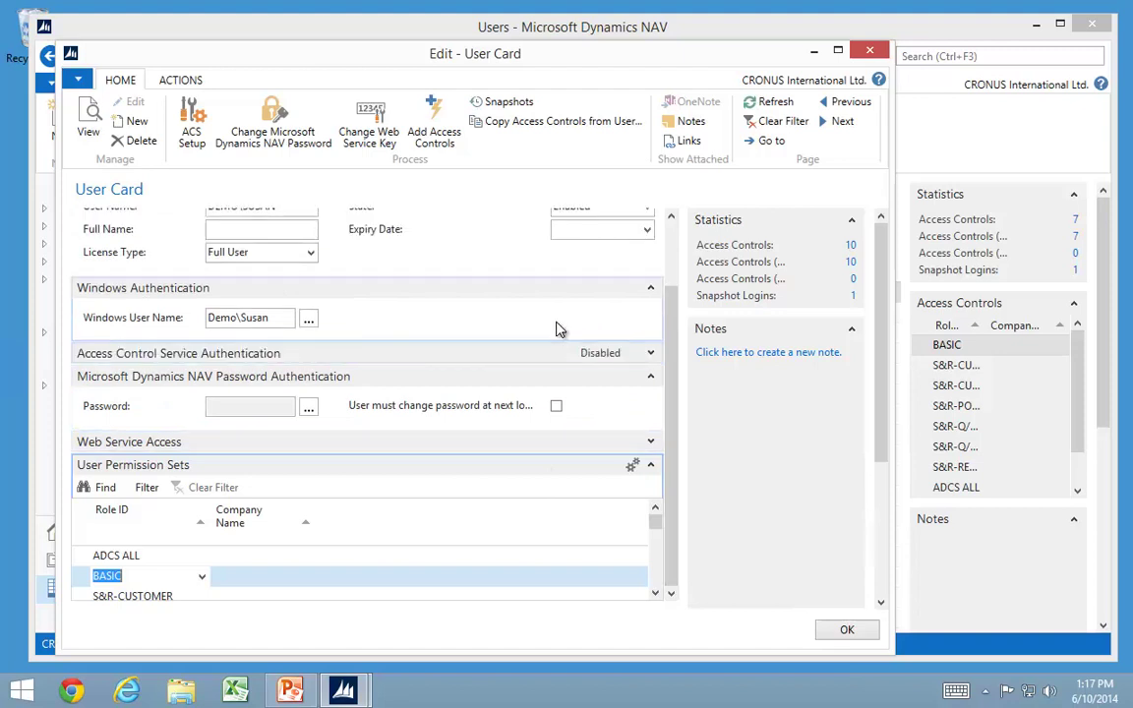
click(651, 378)
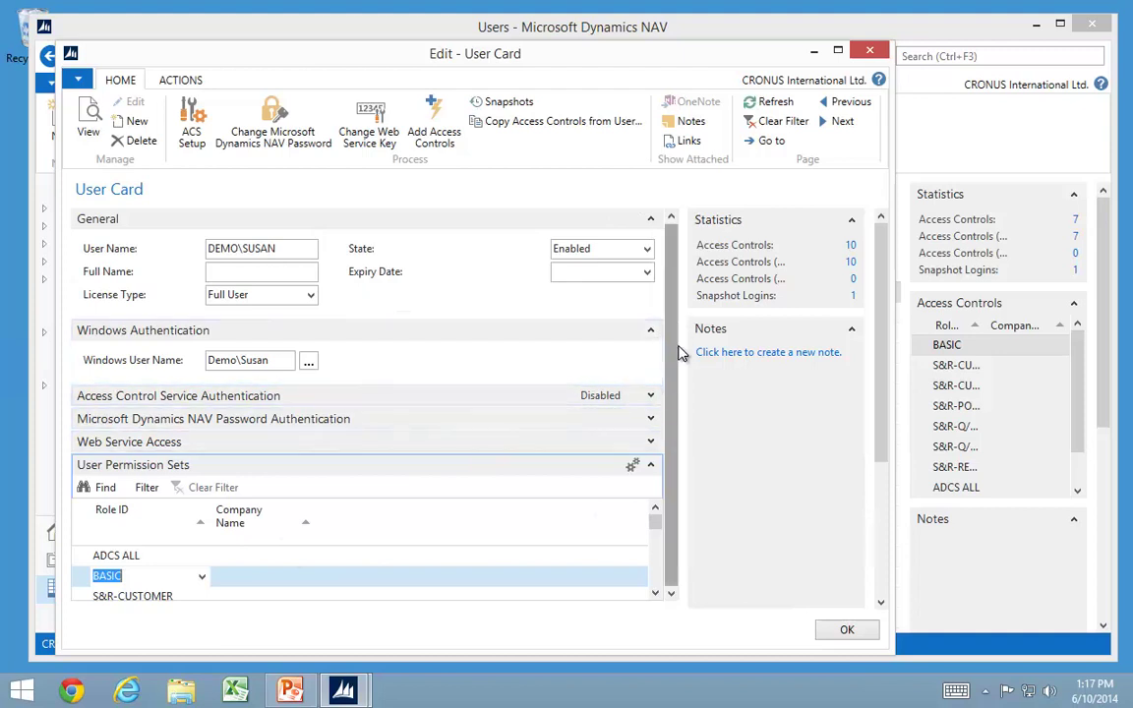
scroll(654, 573, down, 3)
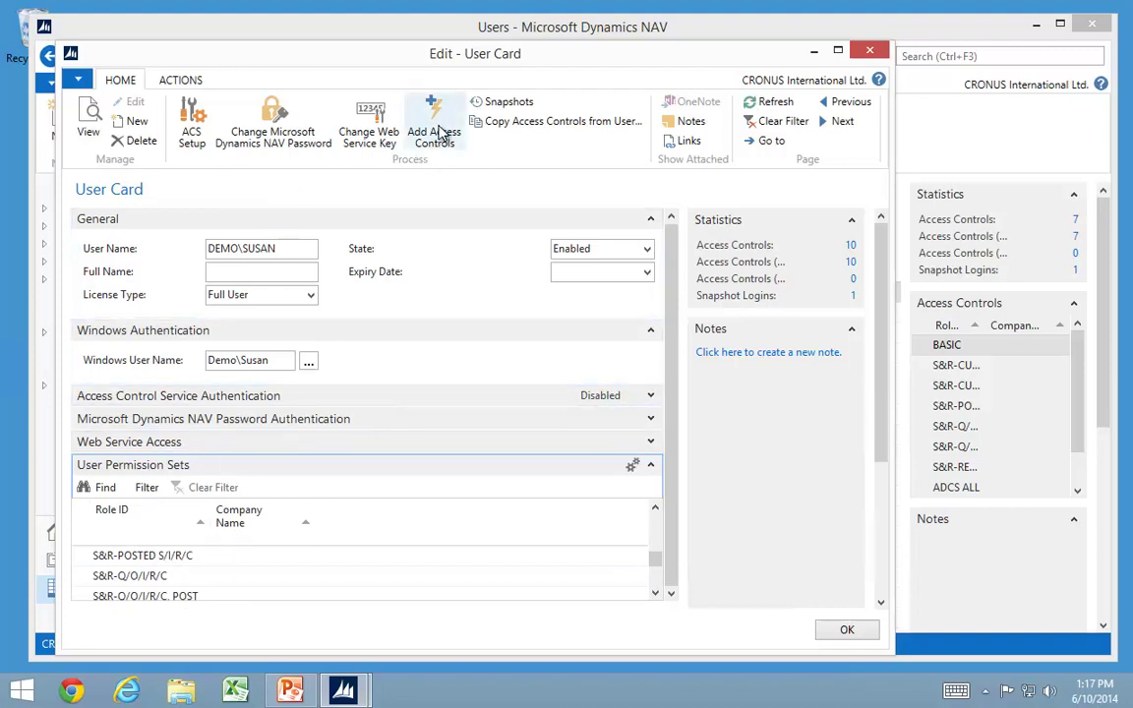
Step: In Add Access Controls, scroll to and select S&R-CUSTOMER, then confirm to reach the Companies list
click(436, 133)
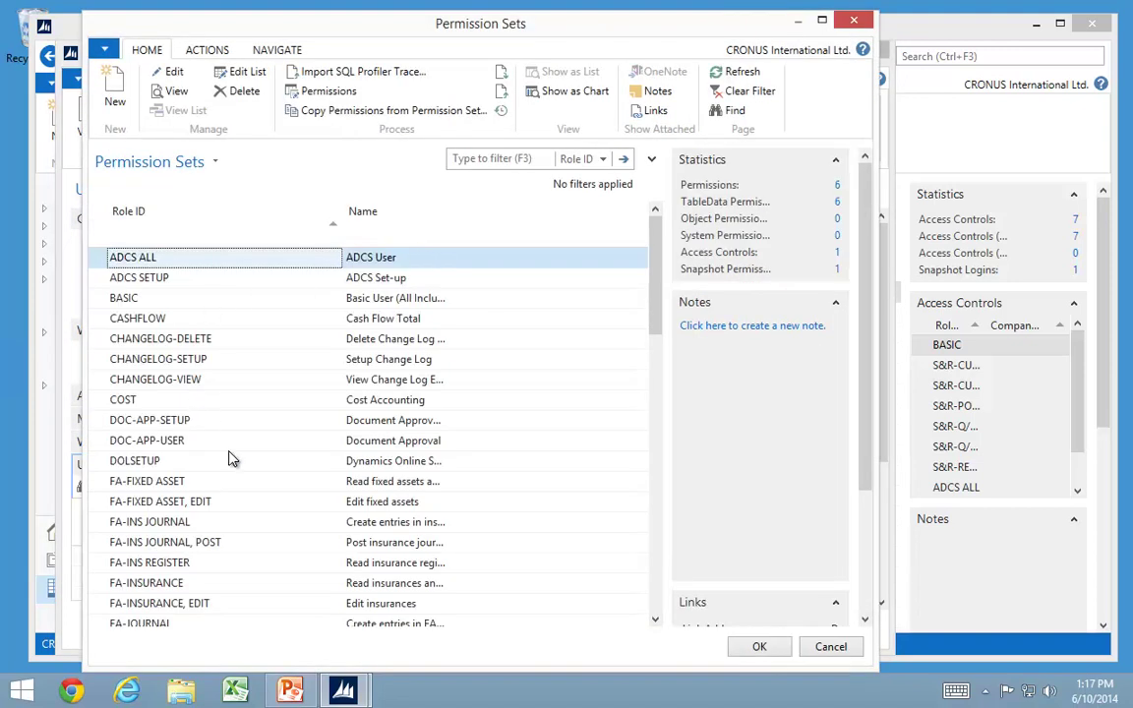
click(657, 521)
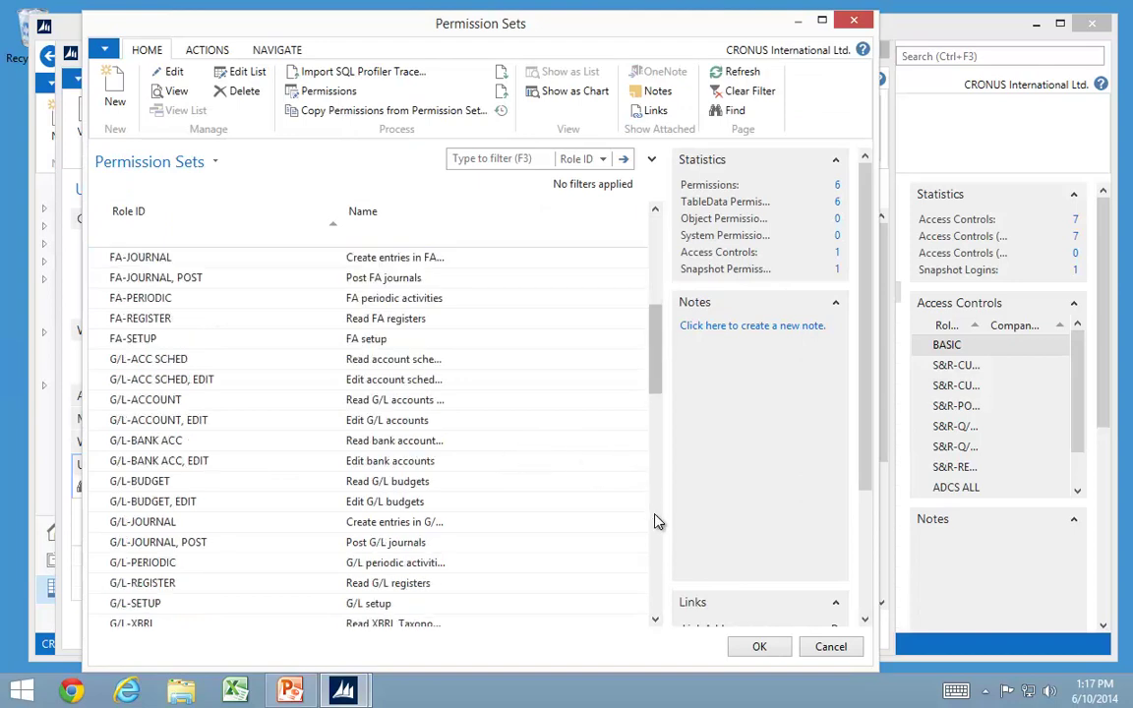
click(656, 521)
click(657, 523)
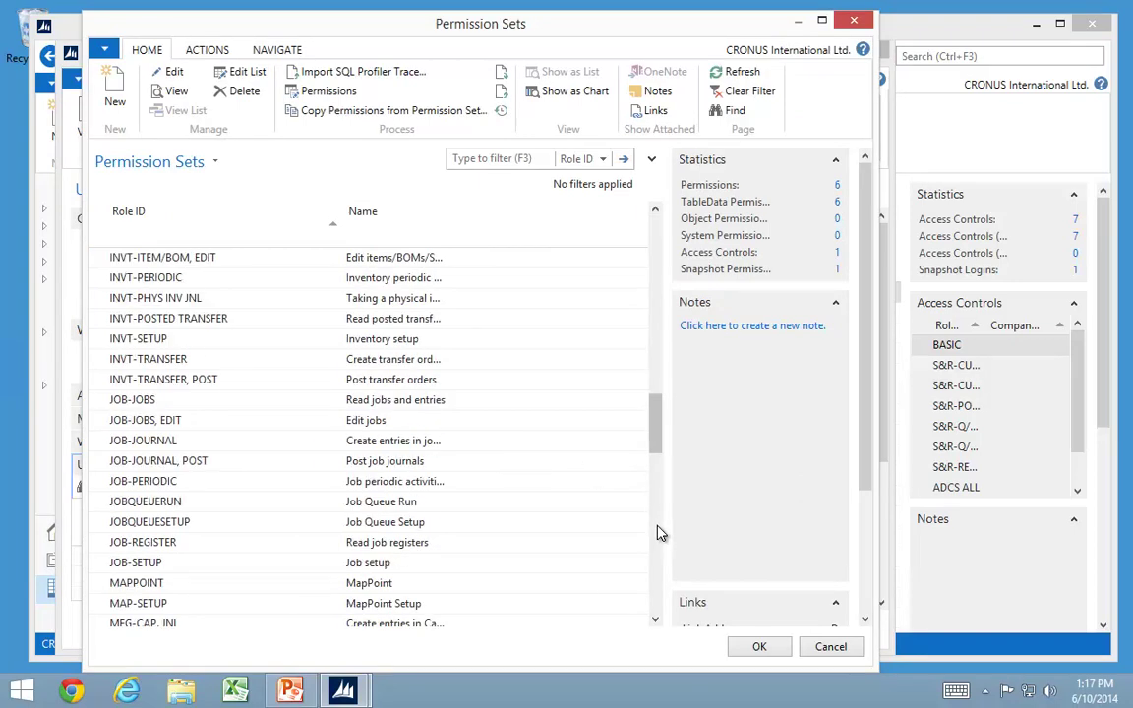
click(656, 531)
click(655, 541)
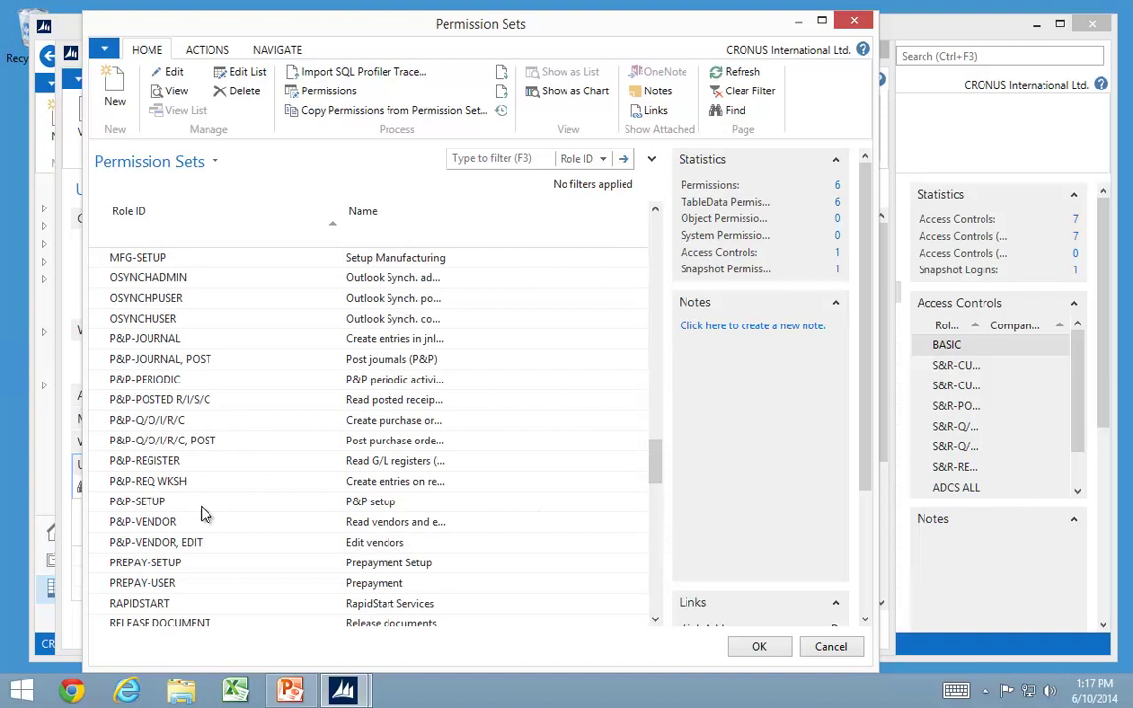
click(656, 588)
click(656, 588)
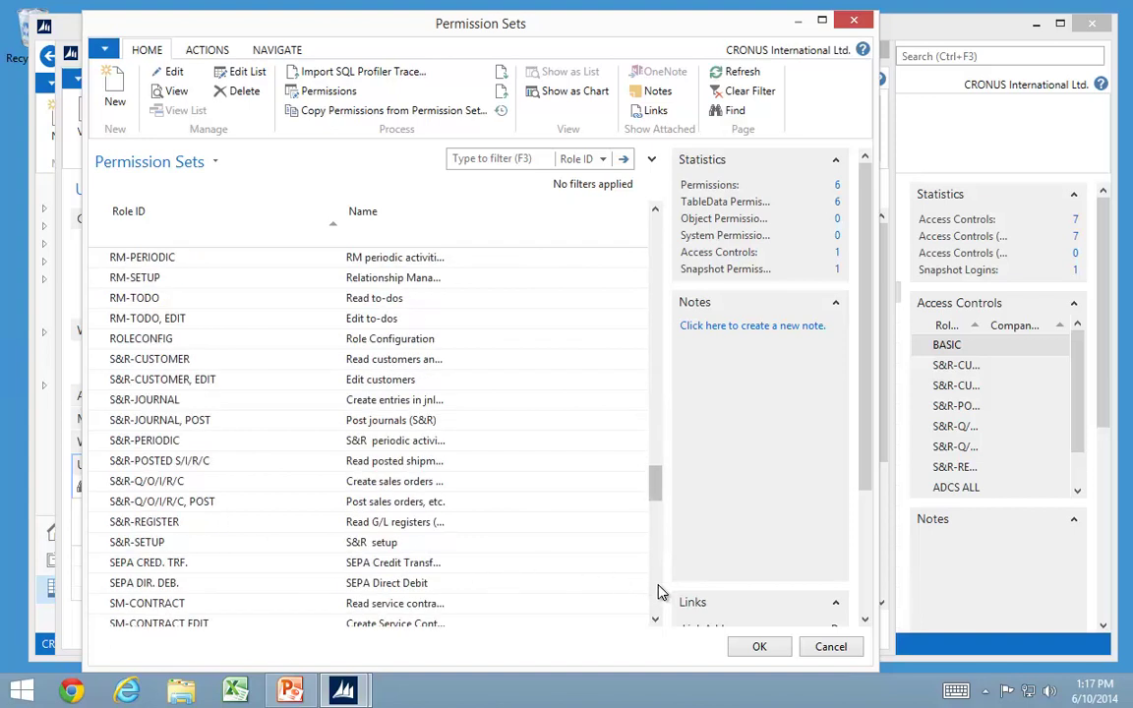
click(104, 362)
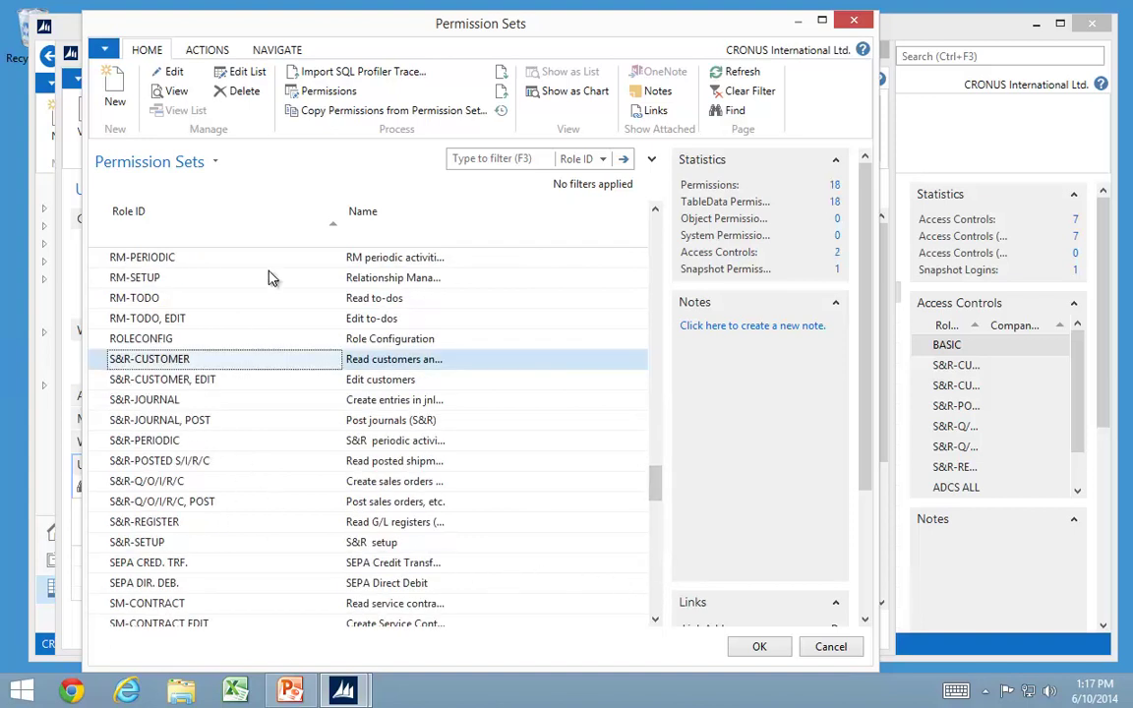
click(759, 647)
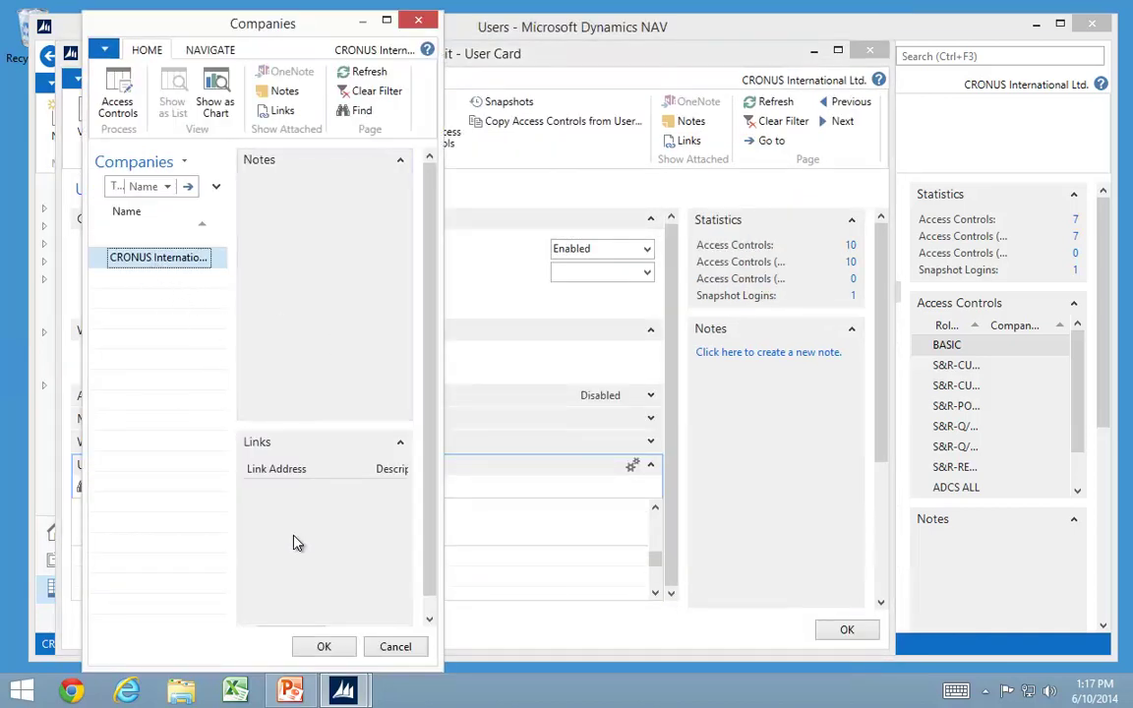
Step: Assign S&R-CUSTOMER for CRONUS International, dismiss 'Nothing to insert', review the permission rows, and close the card
click(323, 646)
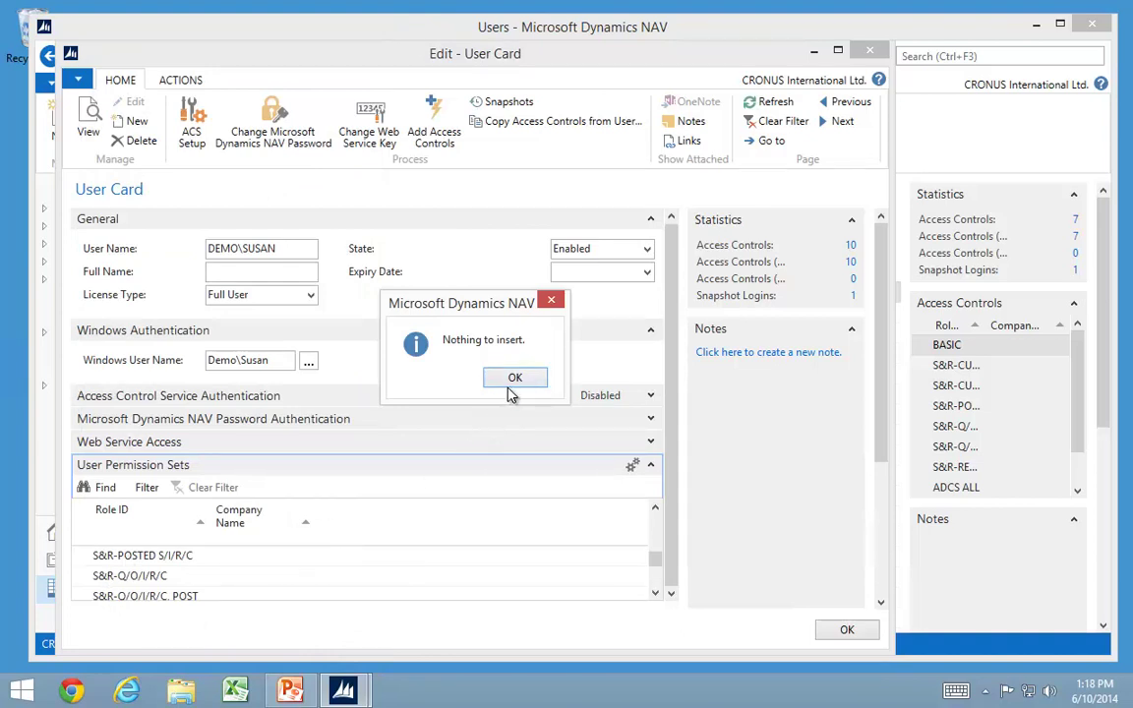
key(Return)
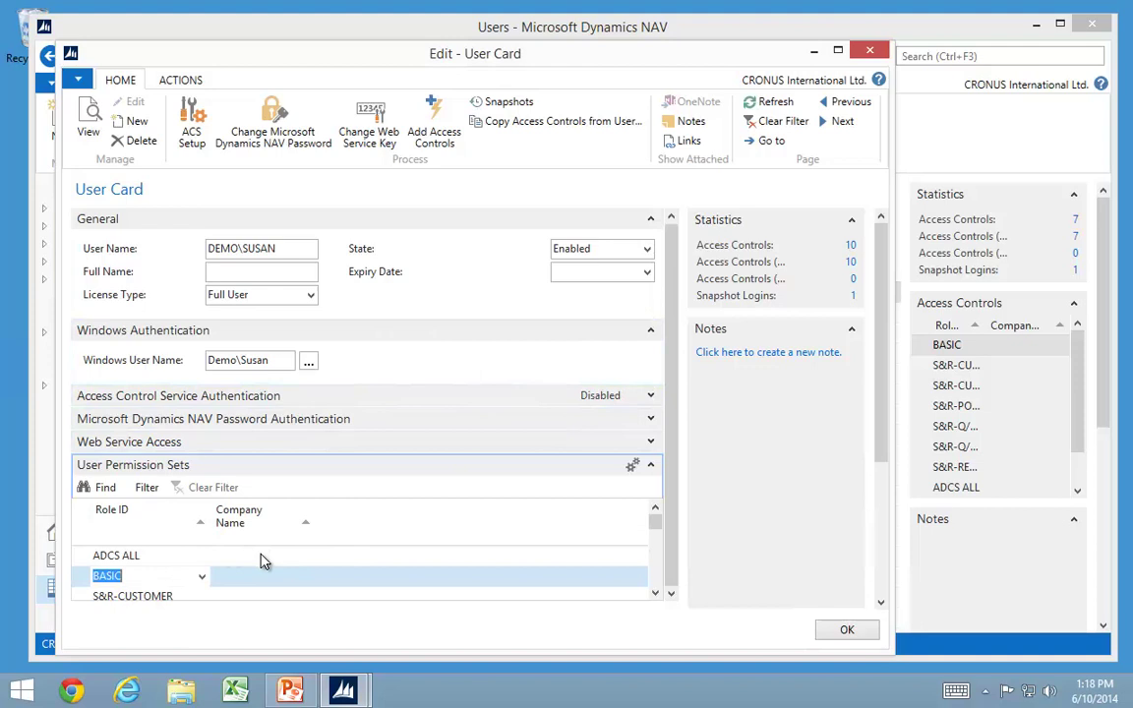
key(Down)
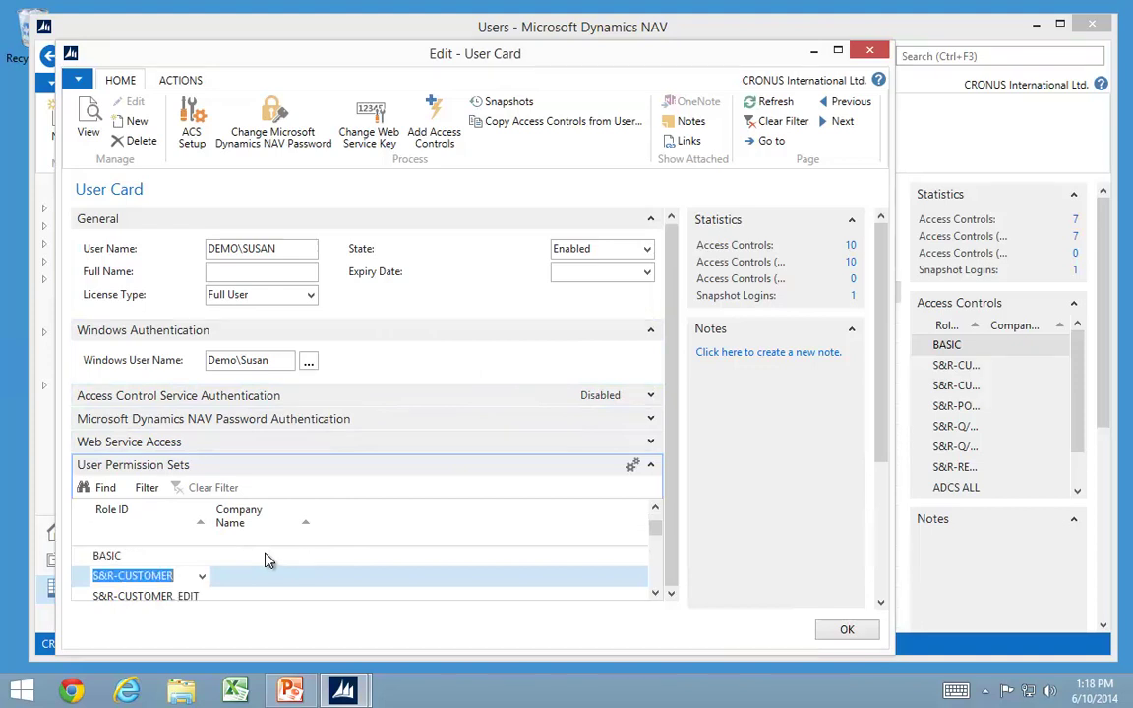
key(Down)
key(Up)
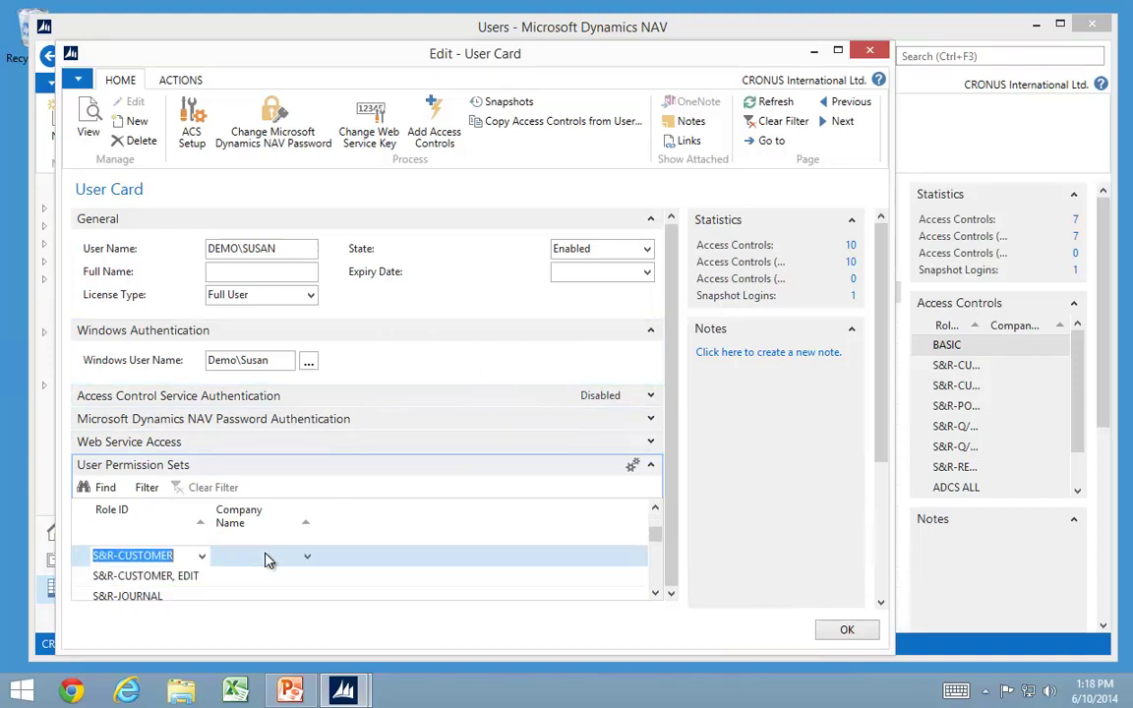
key(Up)
key(Down)
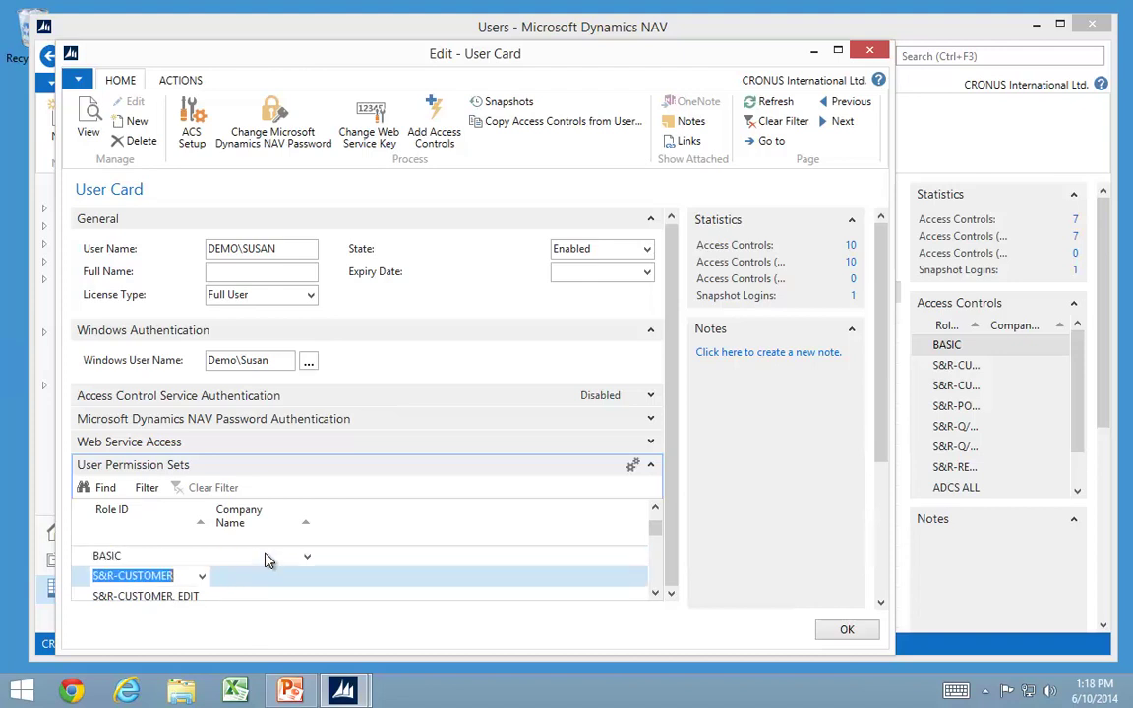
key(Escape)
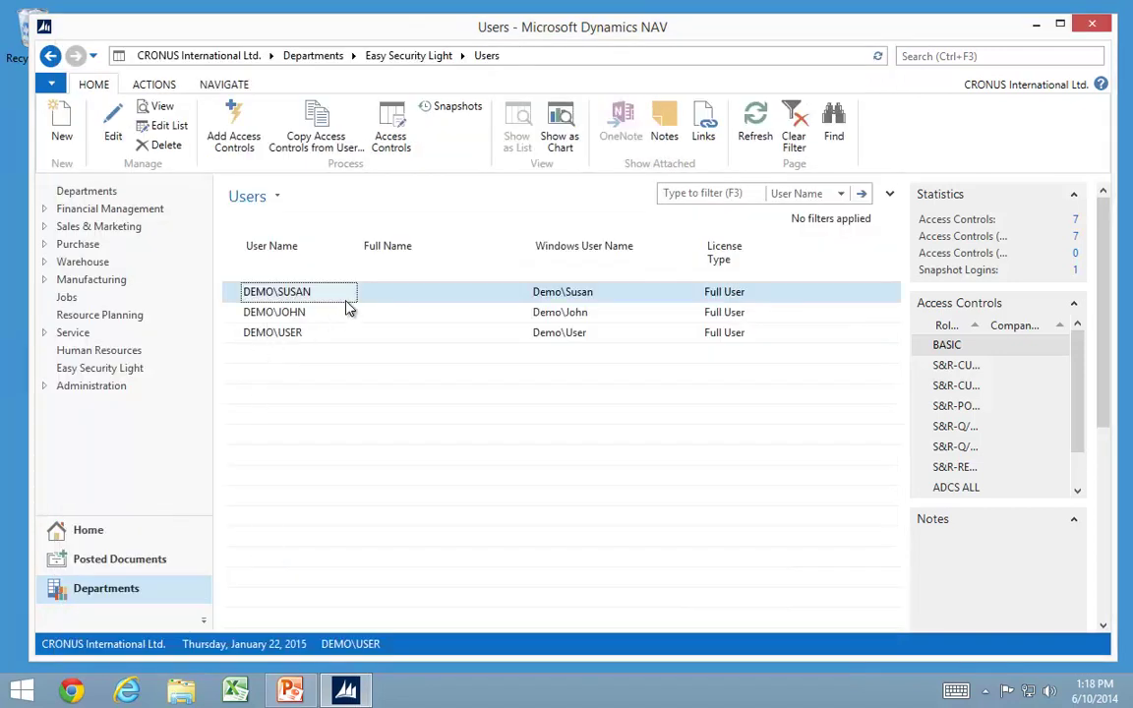
Step: Start a new user and enter the DEMO-domain account name in the Windows Select User or Group dialog
click(61, 123)
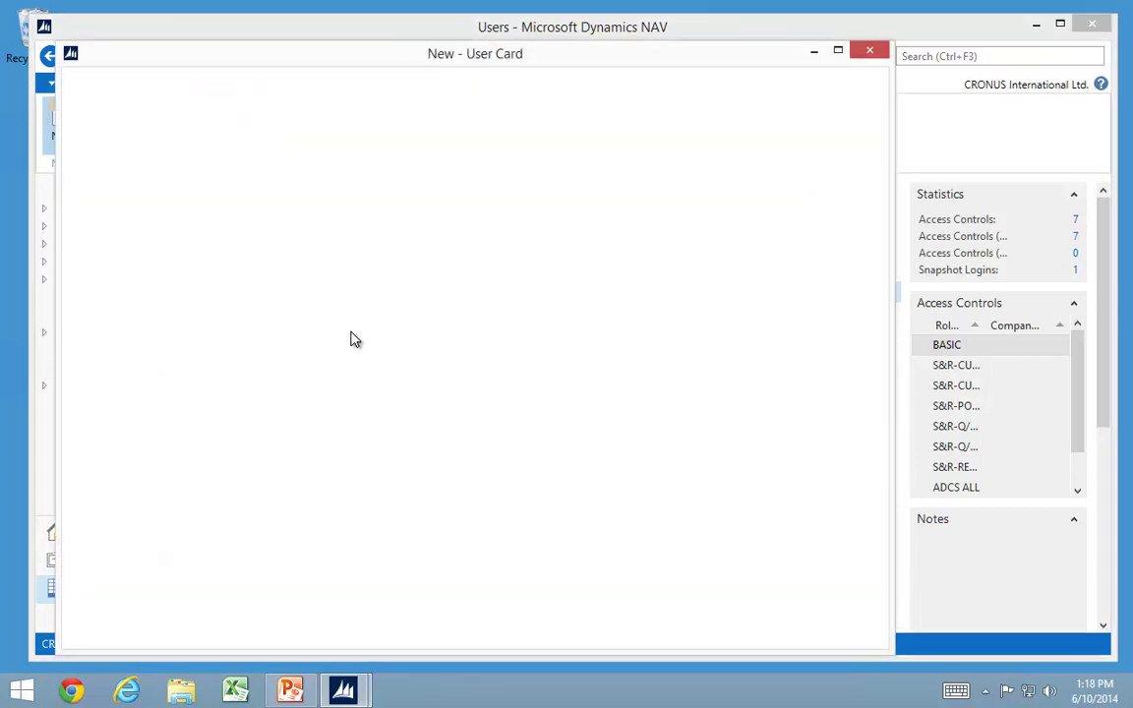
click(371, 362)
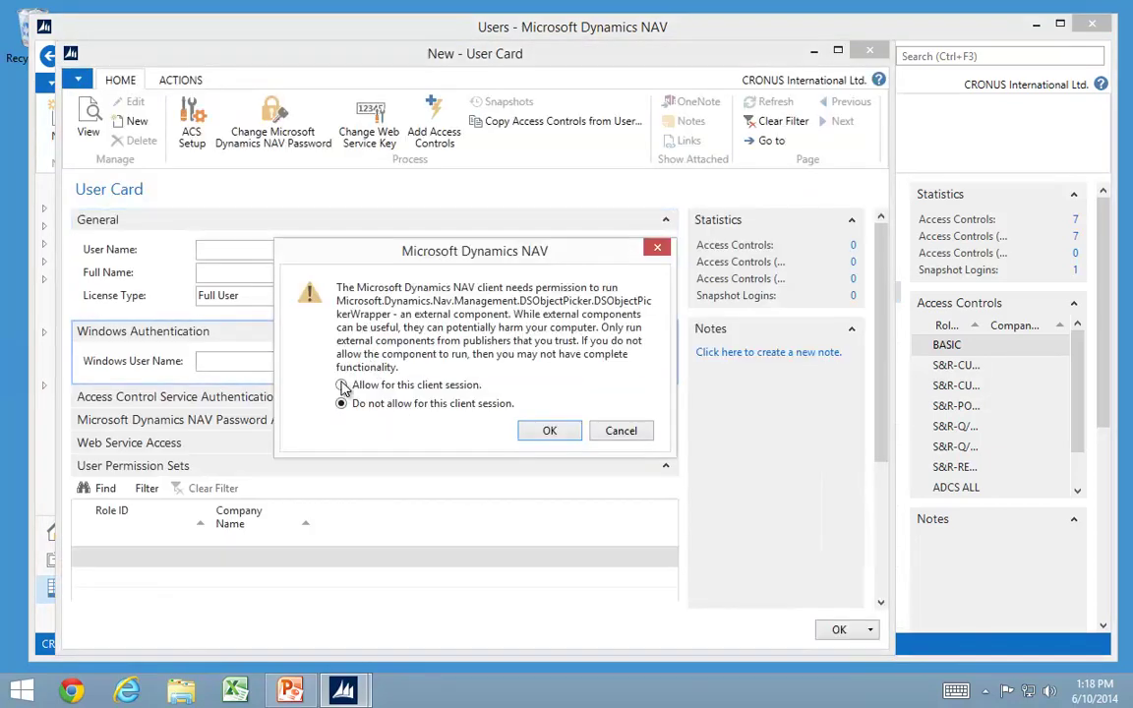
click(385, 385)
click(550, 433)
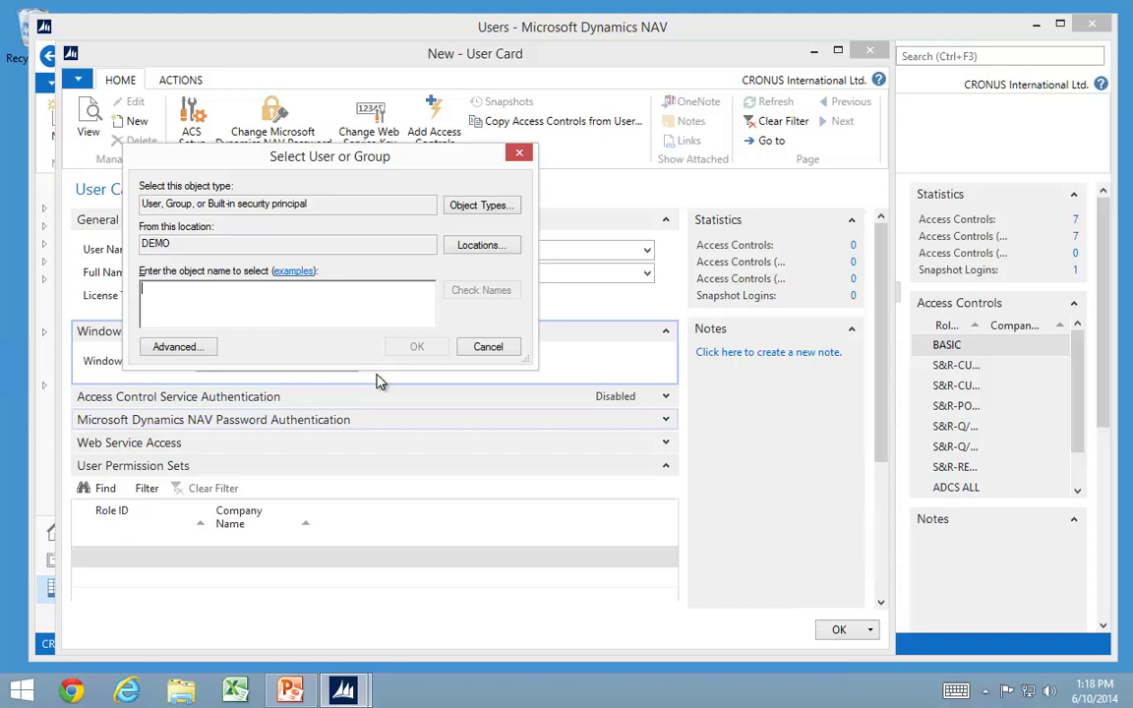
text(simon)
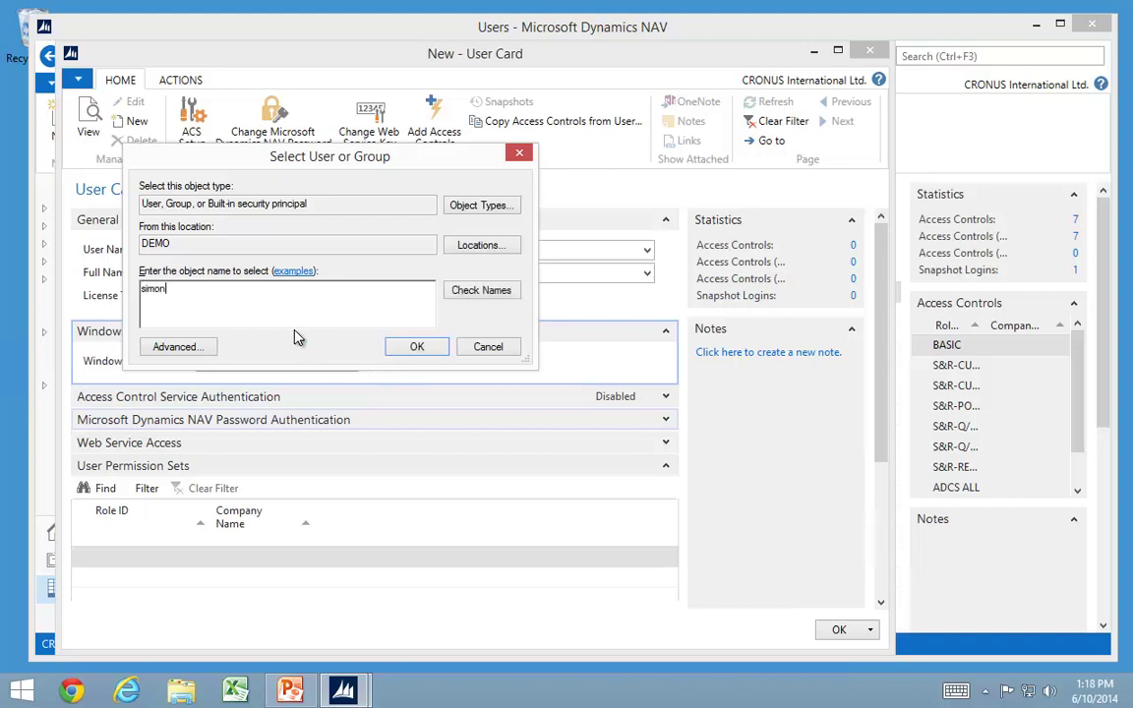
key(Return)
key(Return)
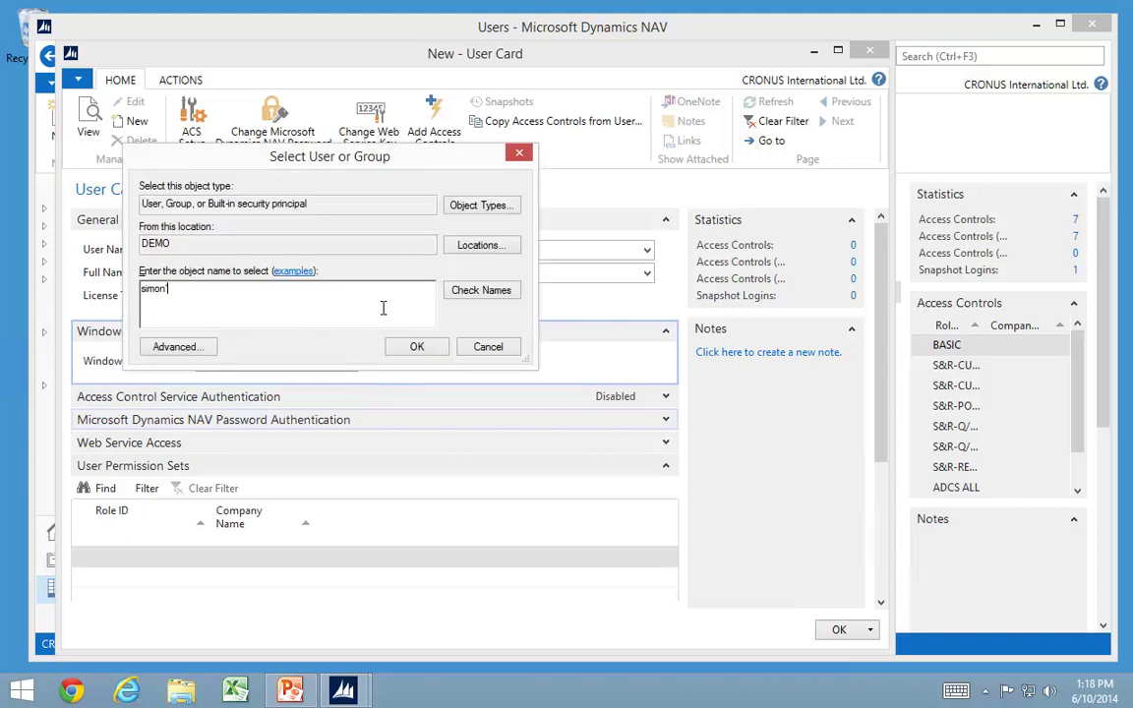
key(Return)
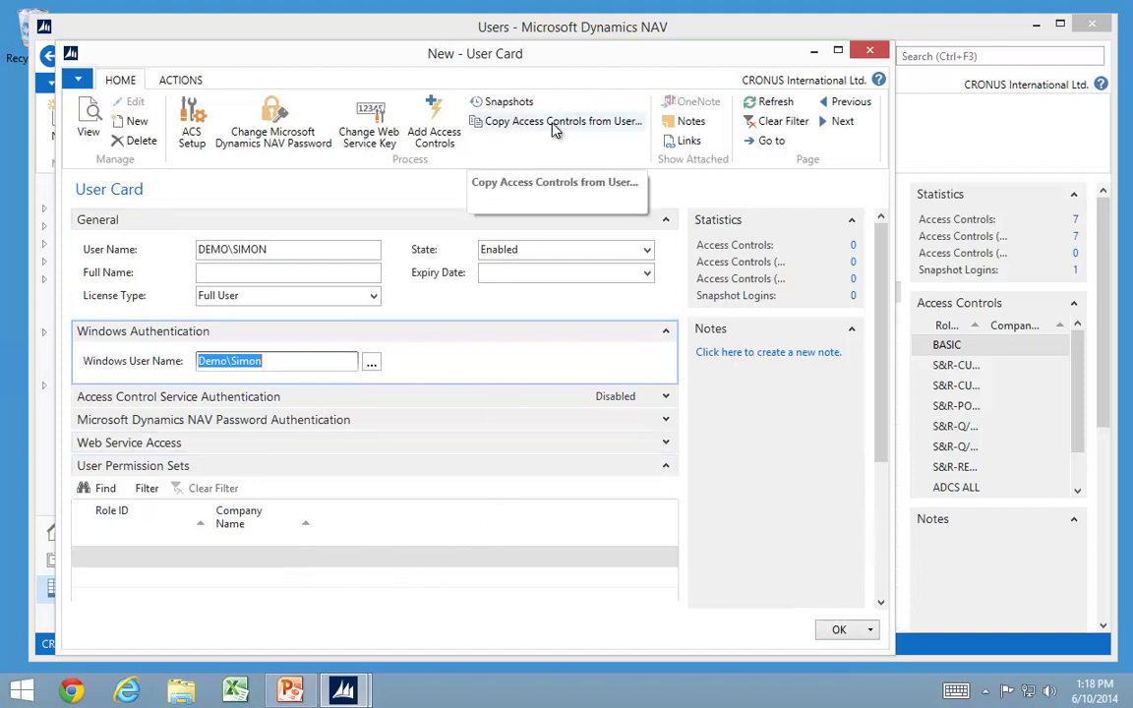
Step: Copy the existing user's access controls to the new user as additions, inserting 10
click(555, 128)
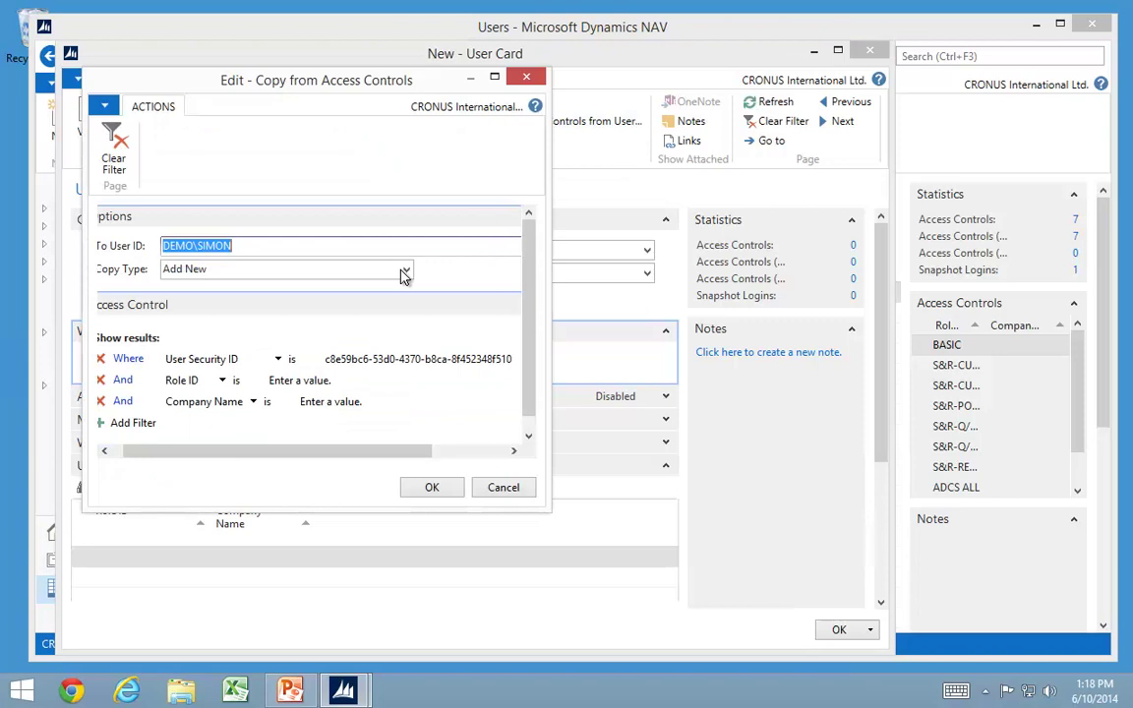
click(415, 358)
click(457, 359)
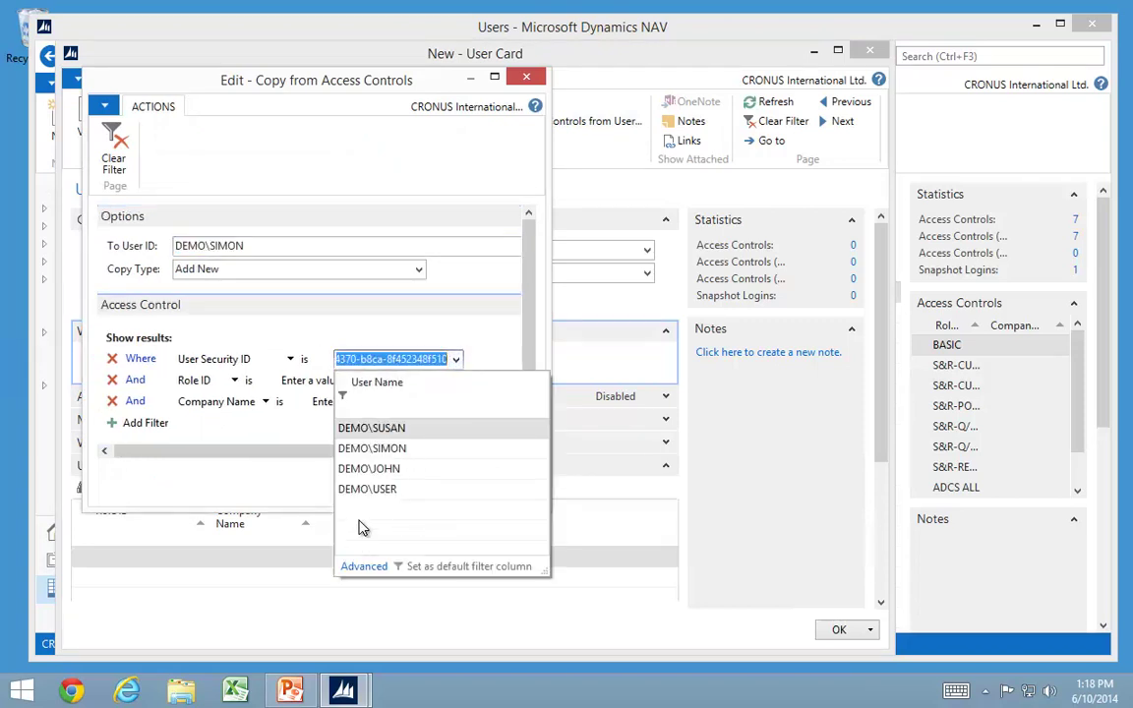
click(356, 428)
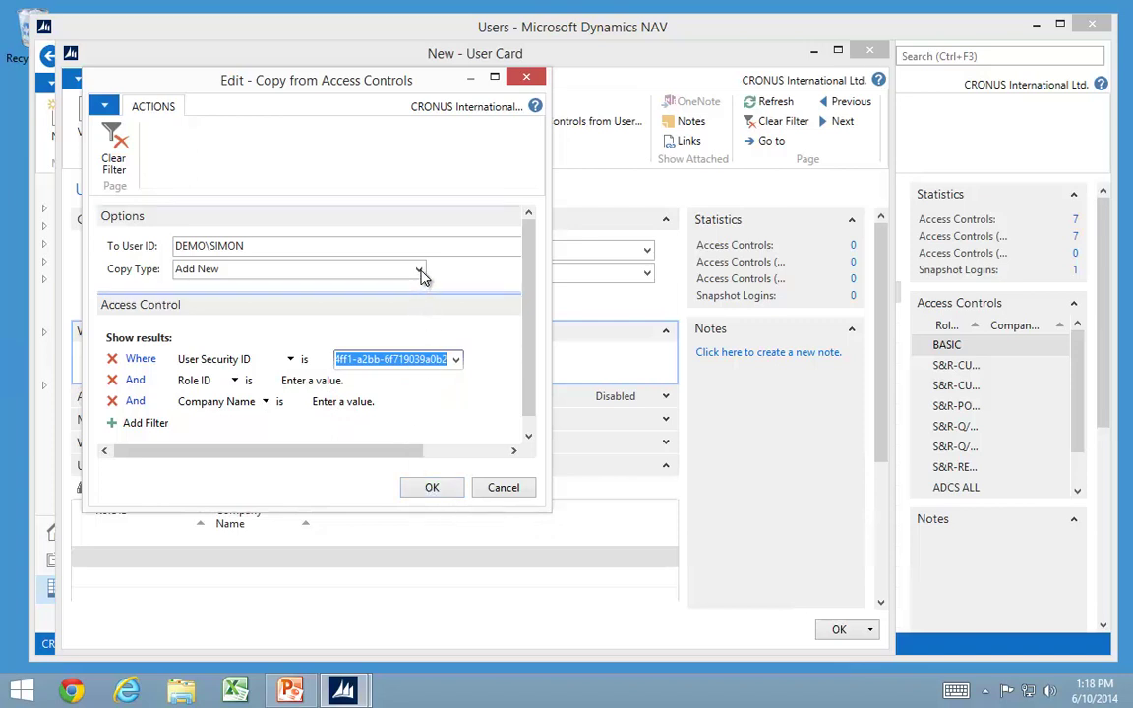
click(420, 271)
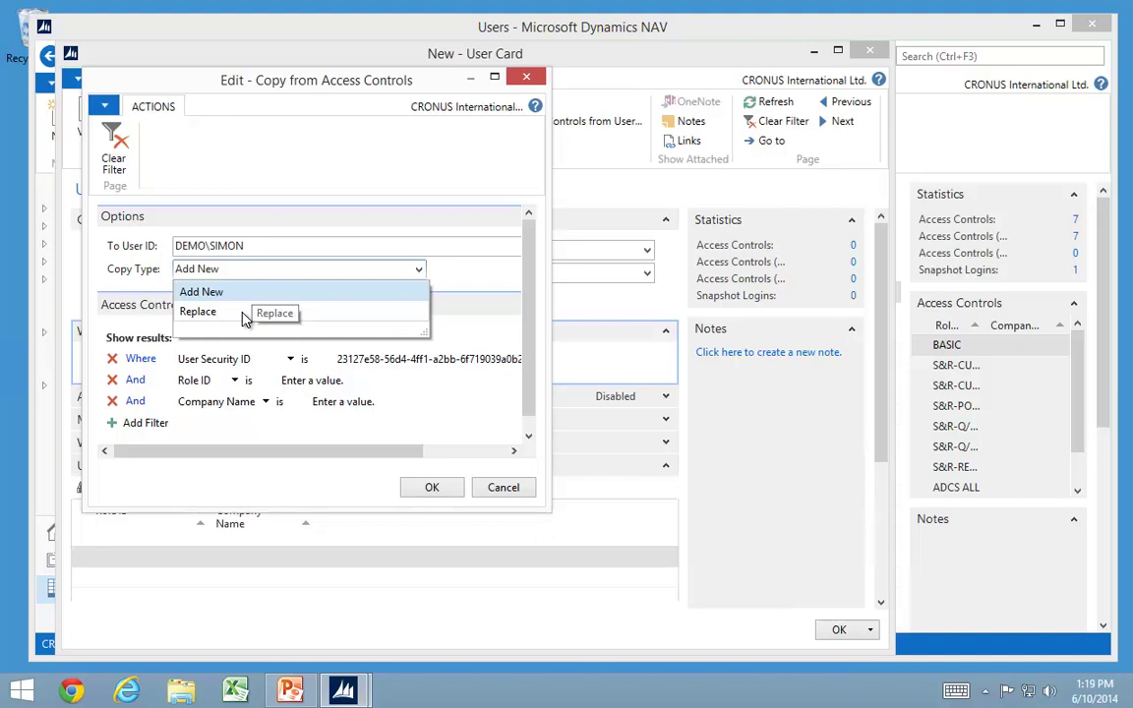
click(423, 496)
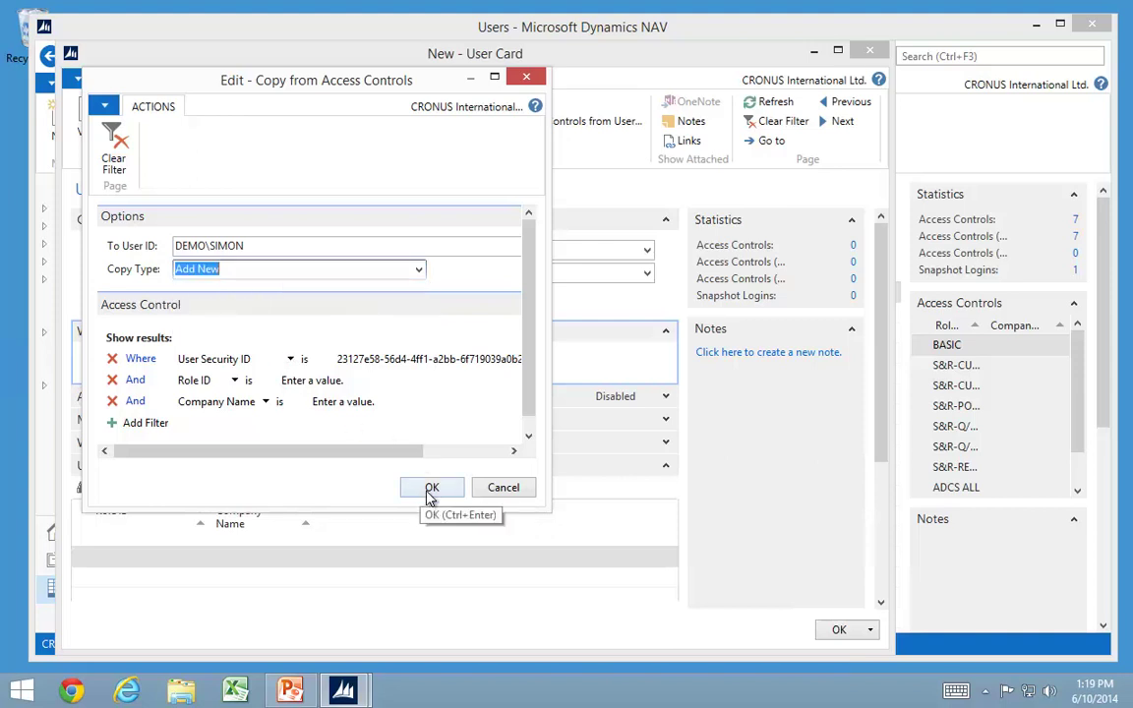
click(433, 489)
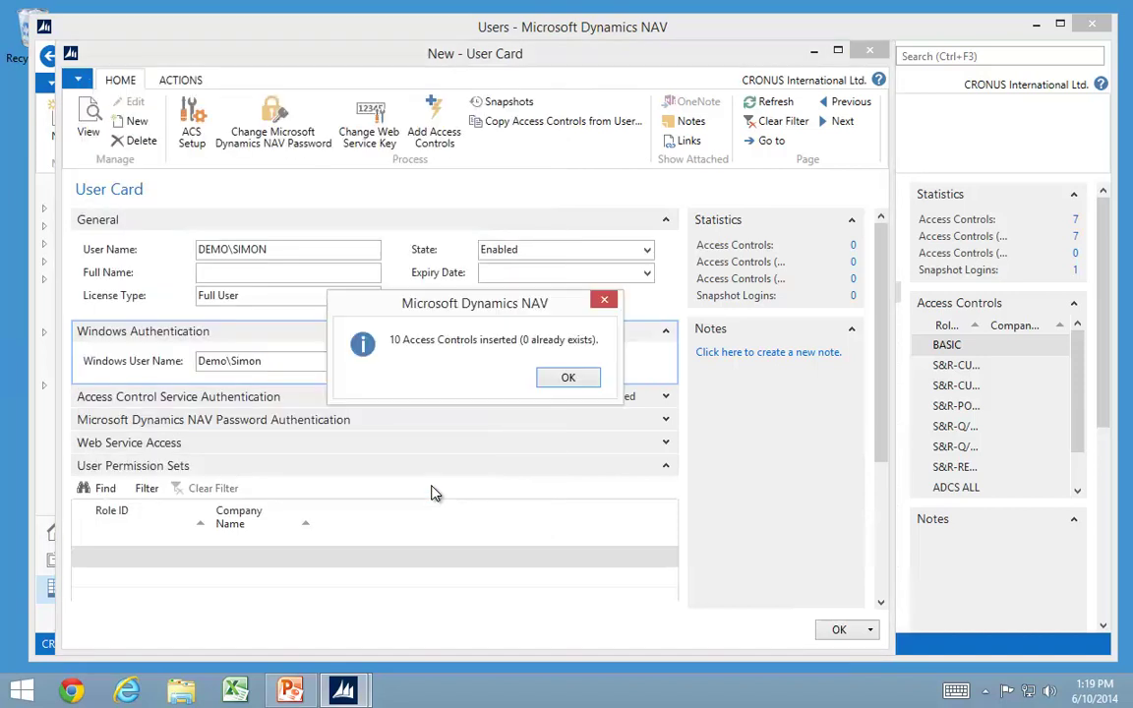
click(570, 384)
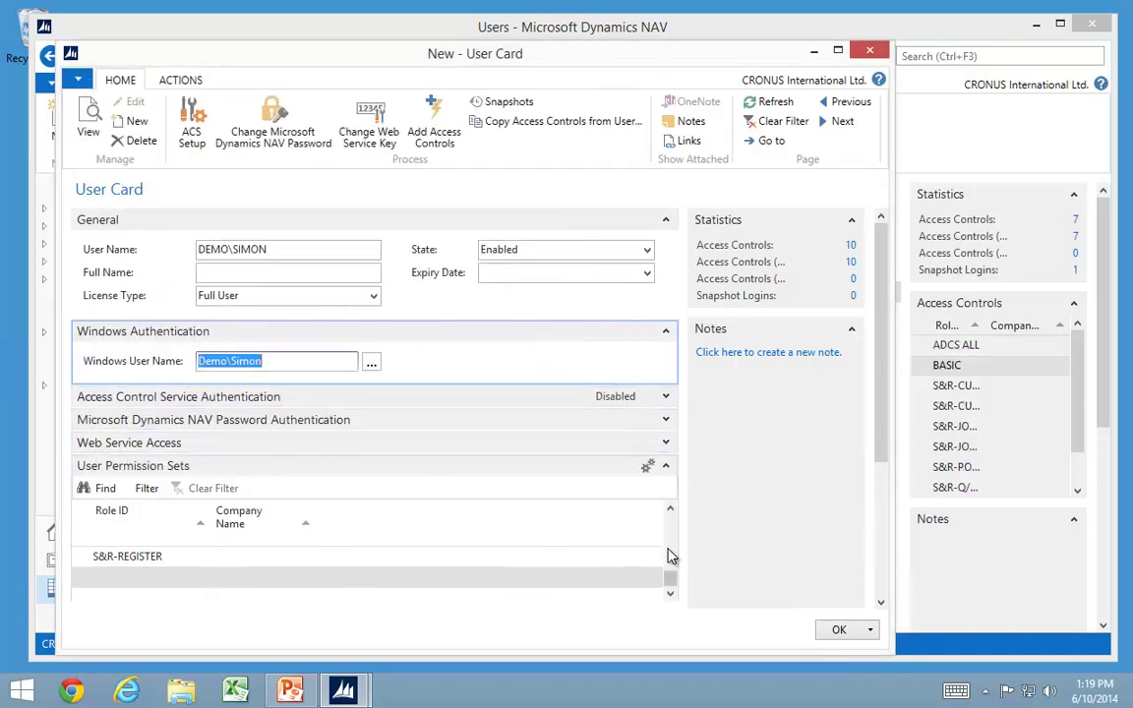
Step: Review the new user's permission sets and close the User Card
scroll(669, 551, up, 5)
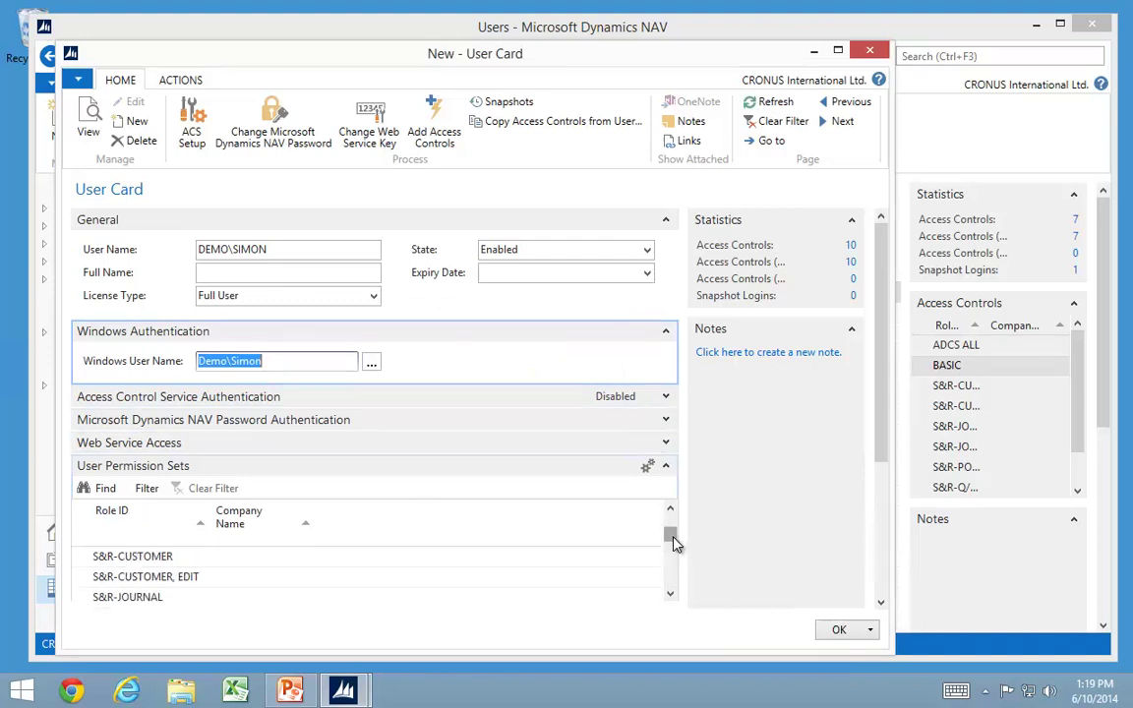
scroll(673, 524, up, 2)
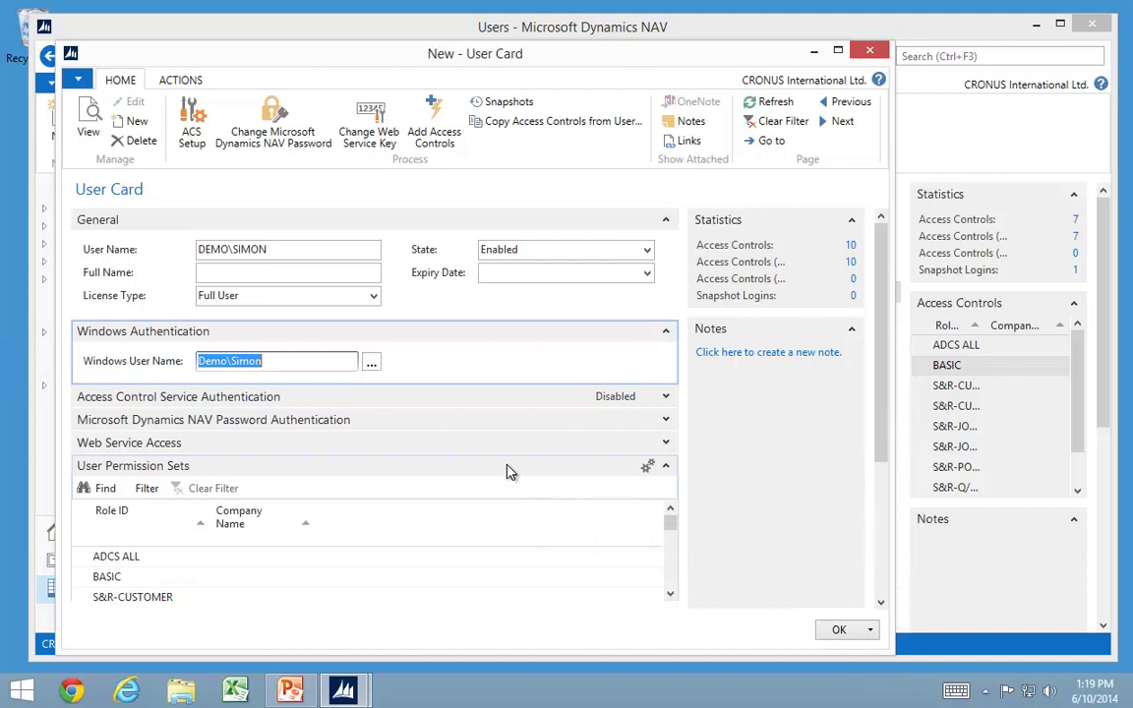
key(Escape)
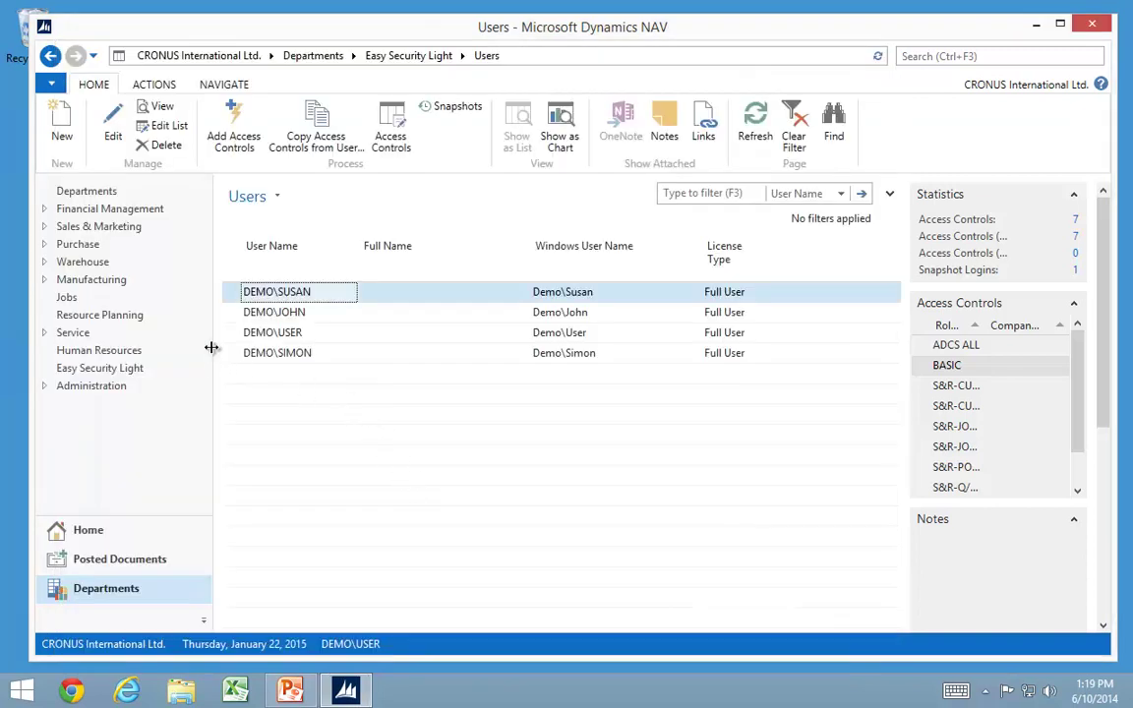
Step: Create snapshot SNAPSHOT0002 (4704 records) in Snapshots, then go back to Easy Security Light
click(139, 369)
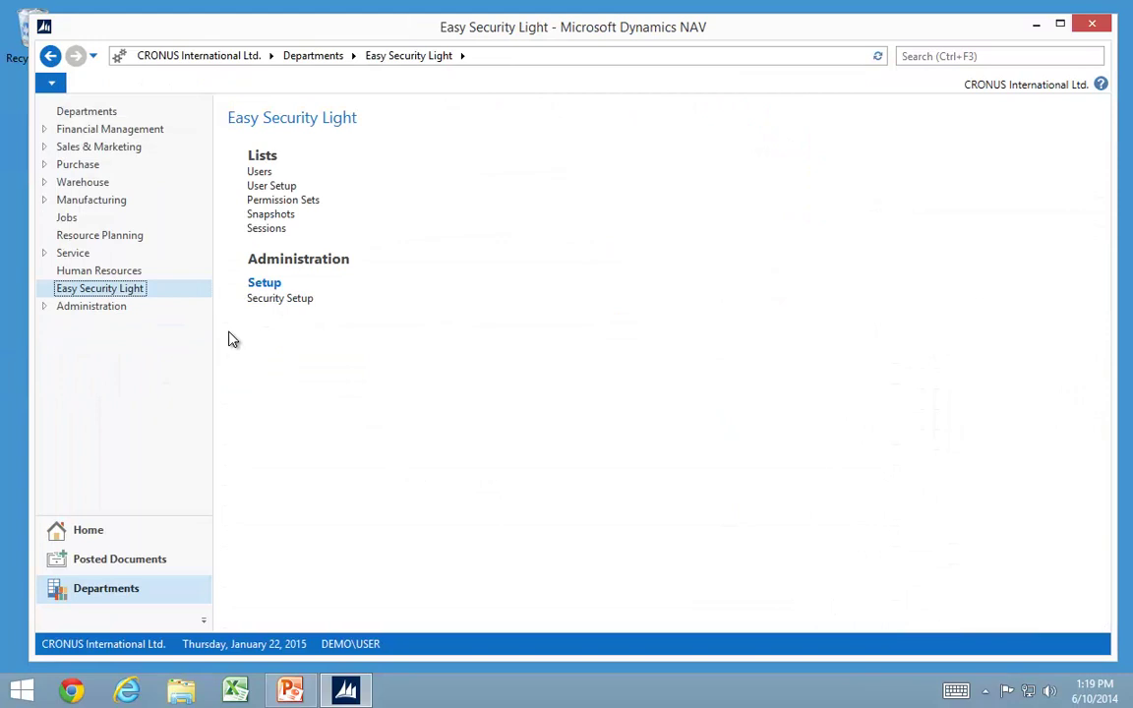
click(265, 214)
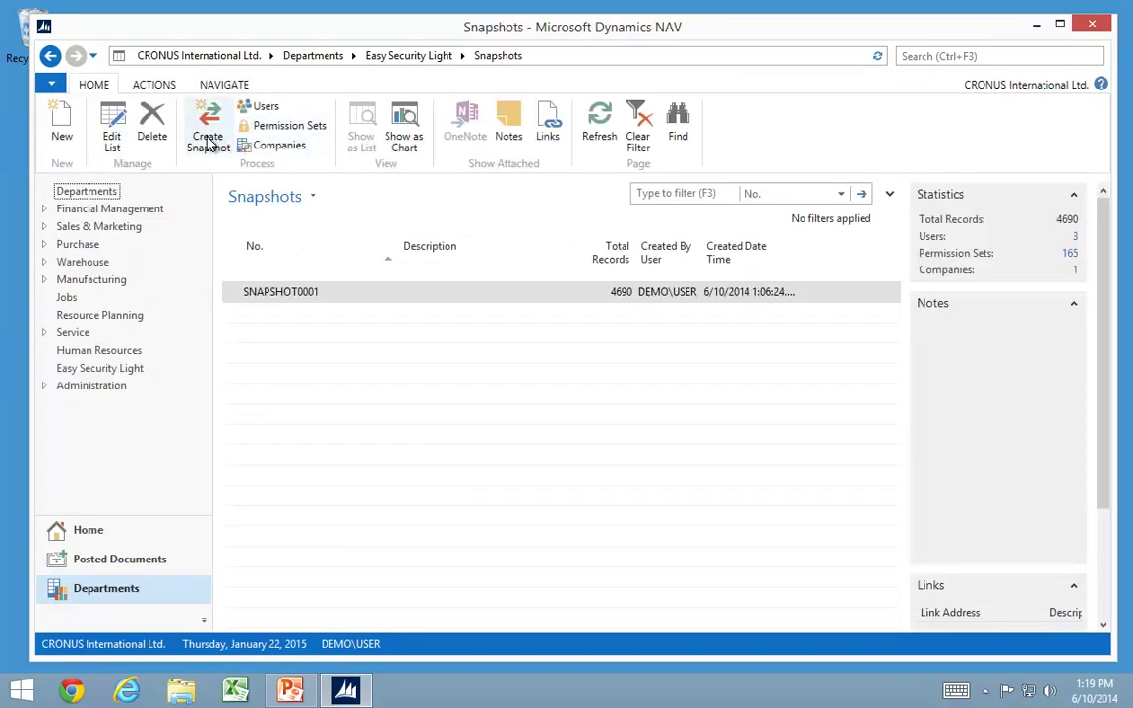
click(207, 138)
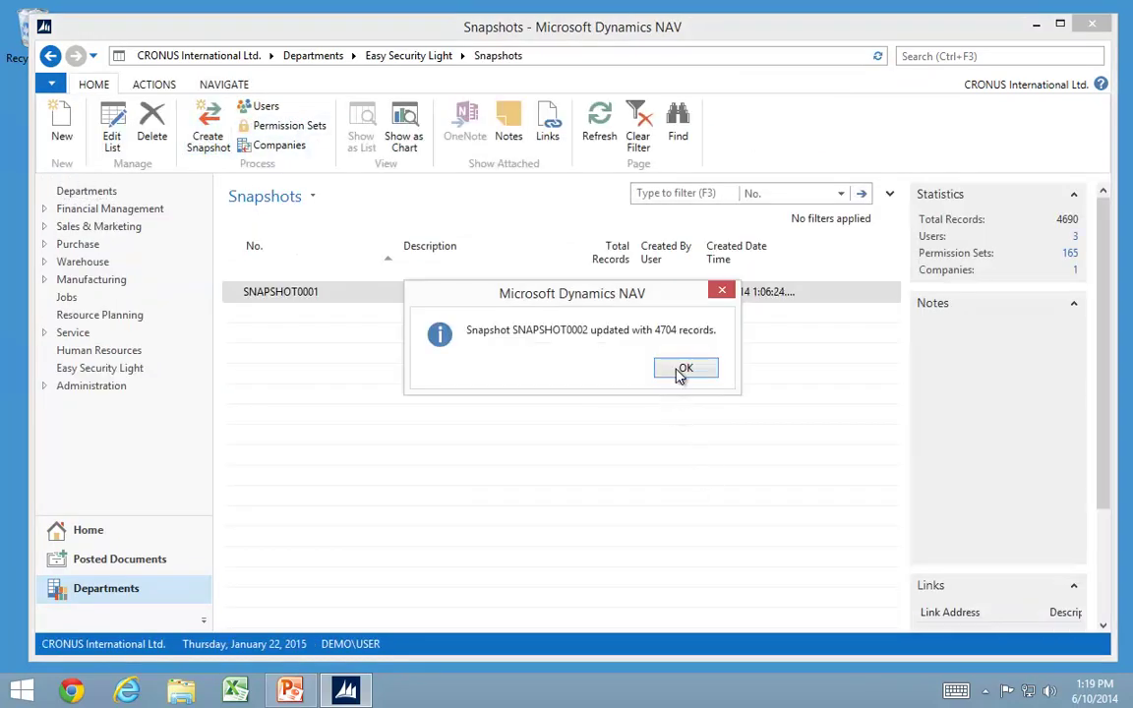
click(678, 369)
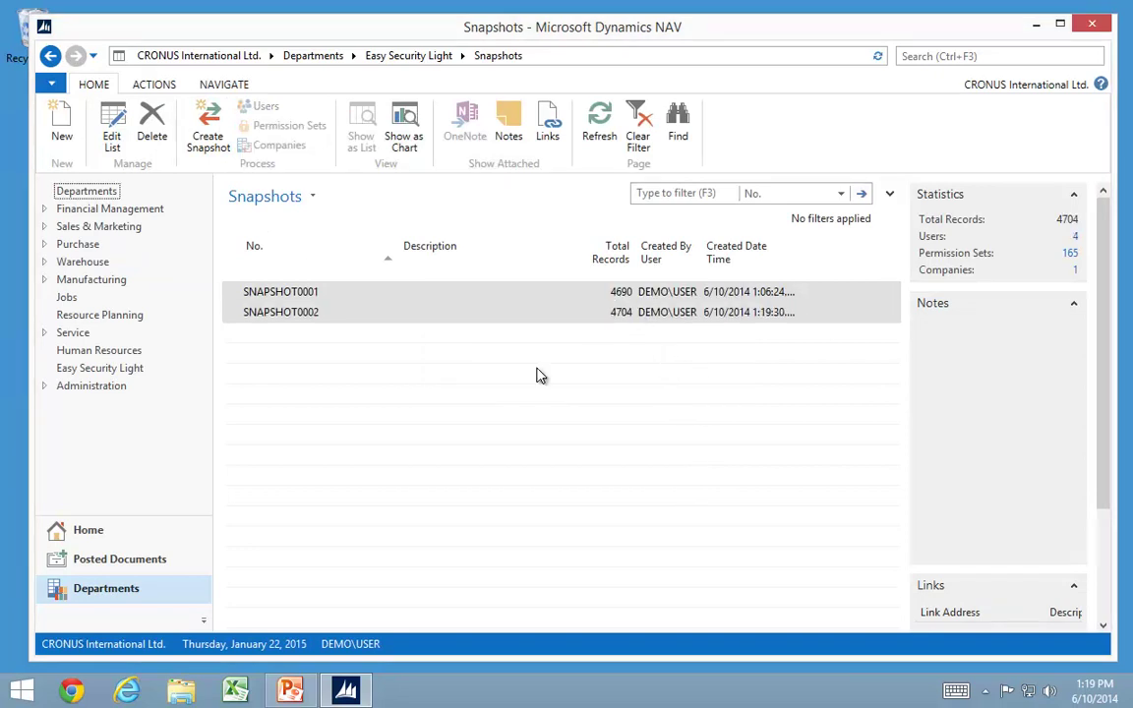
click(100, 368)
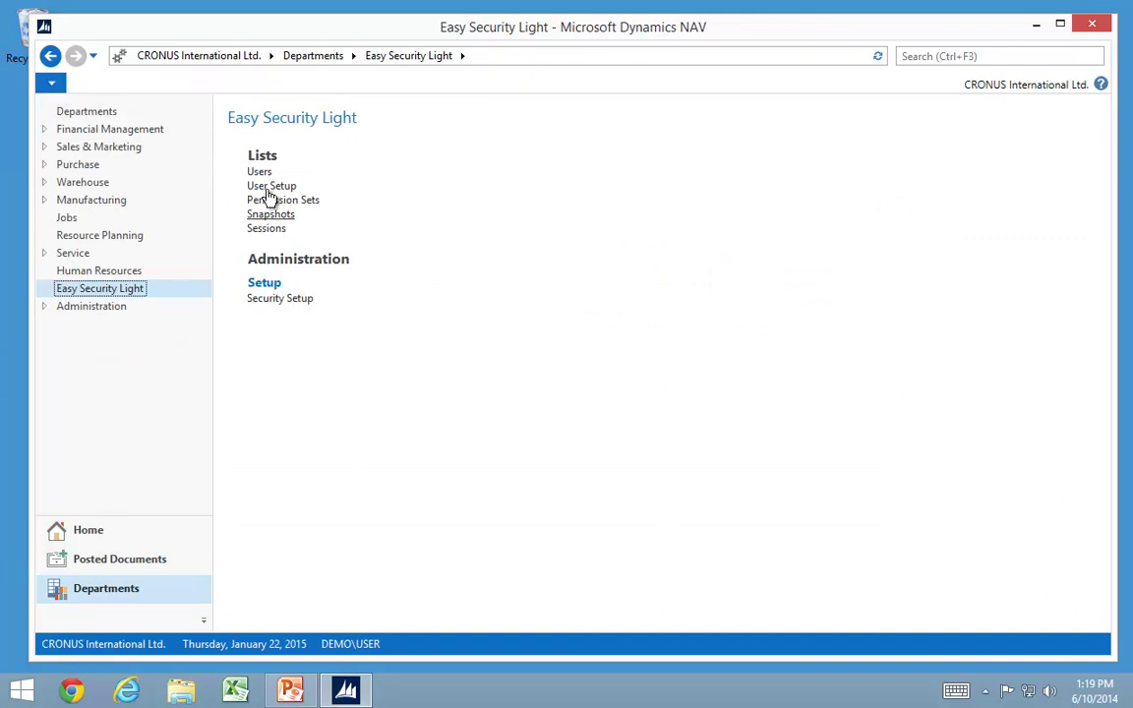
Step: Open the User Card for DEMO\SUSAN from the Users list
click(260, 173)
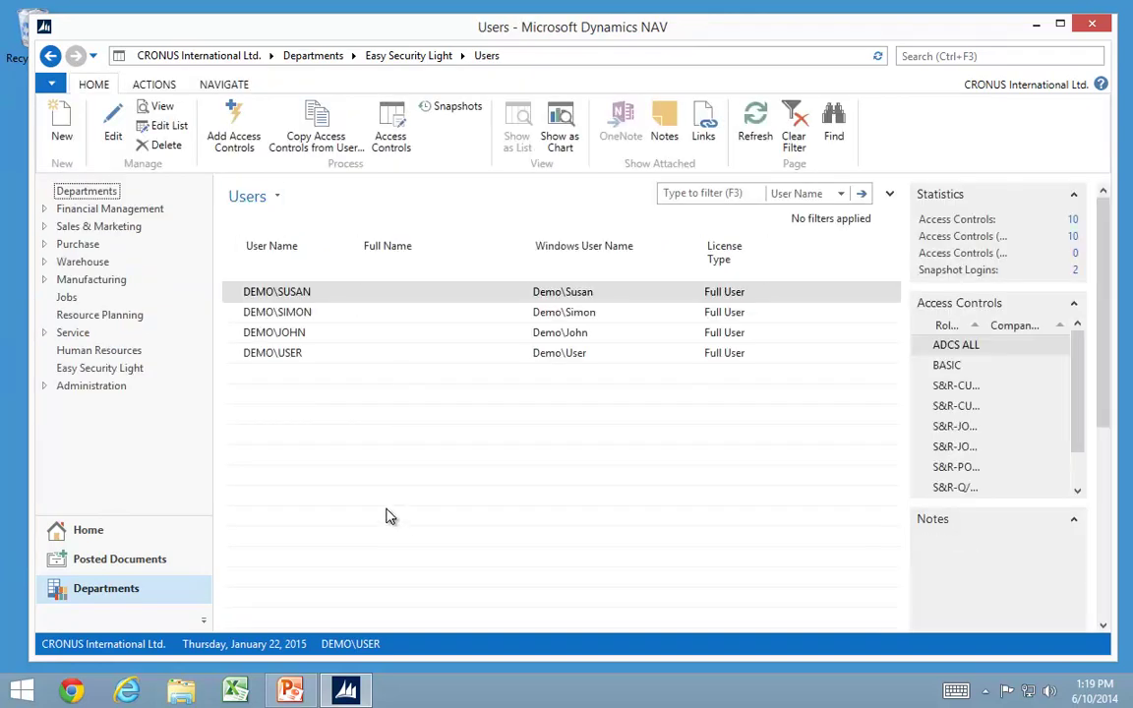
click(233, 294)
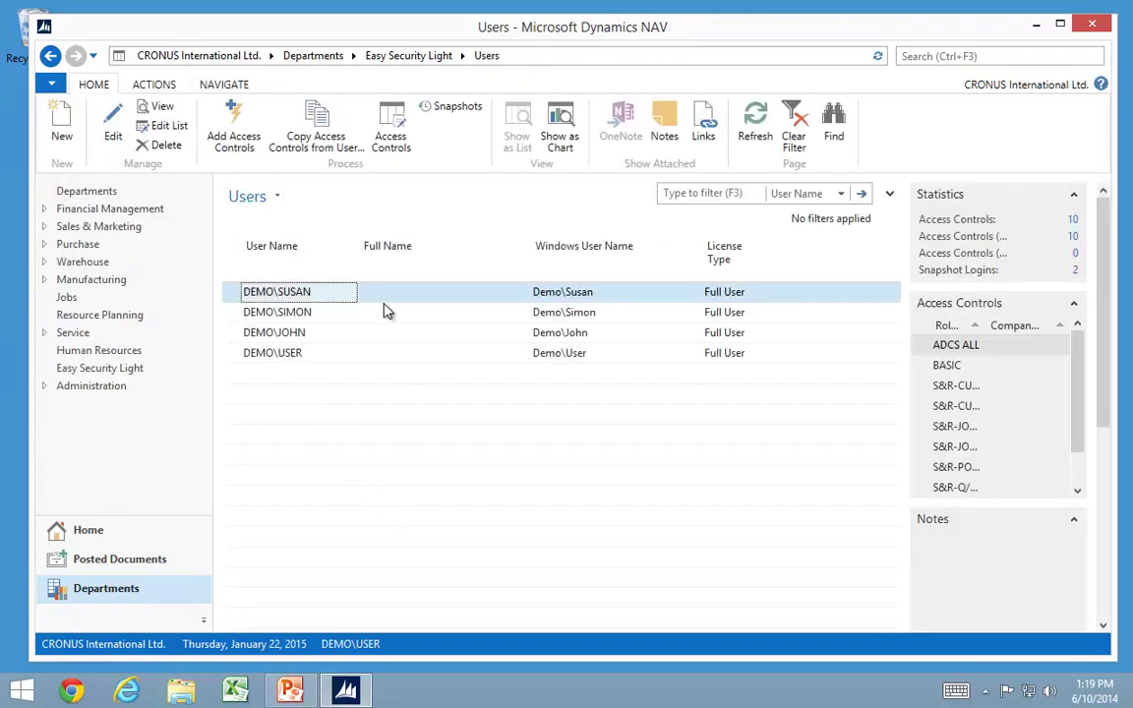
double_click(236, 295)
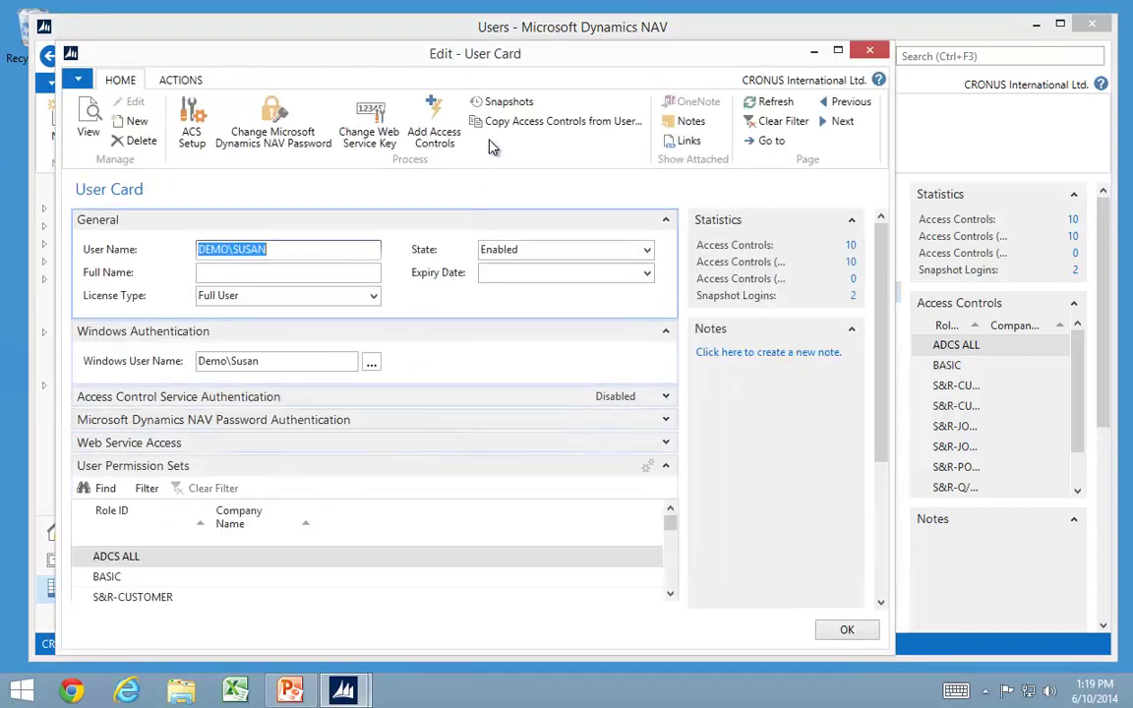
Step: Restore her access controls from SNAPSHOT0001, confirming the overwrite of the current ones
click(483, 102)
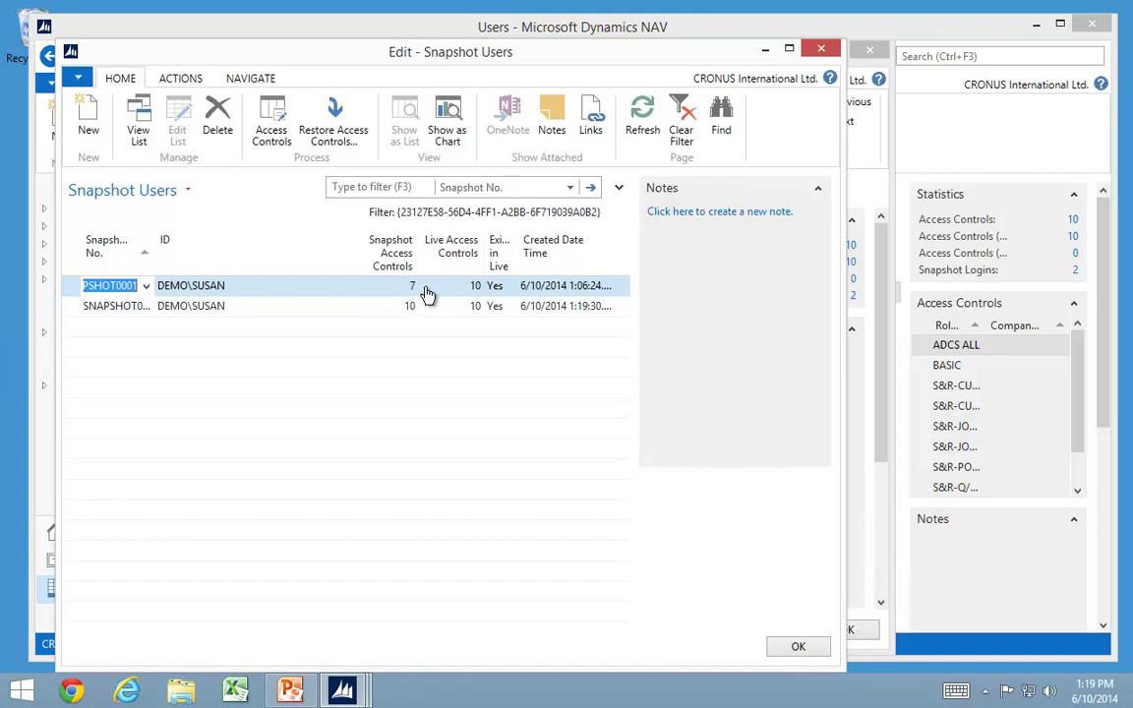
drag(156, 246, 214, 246)
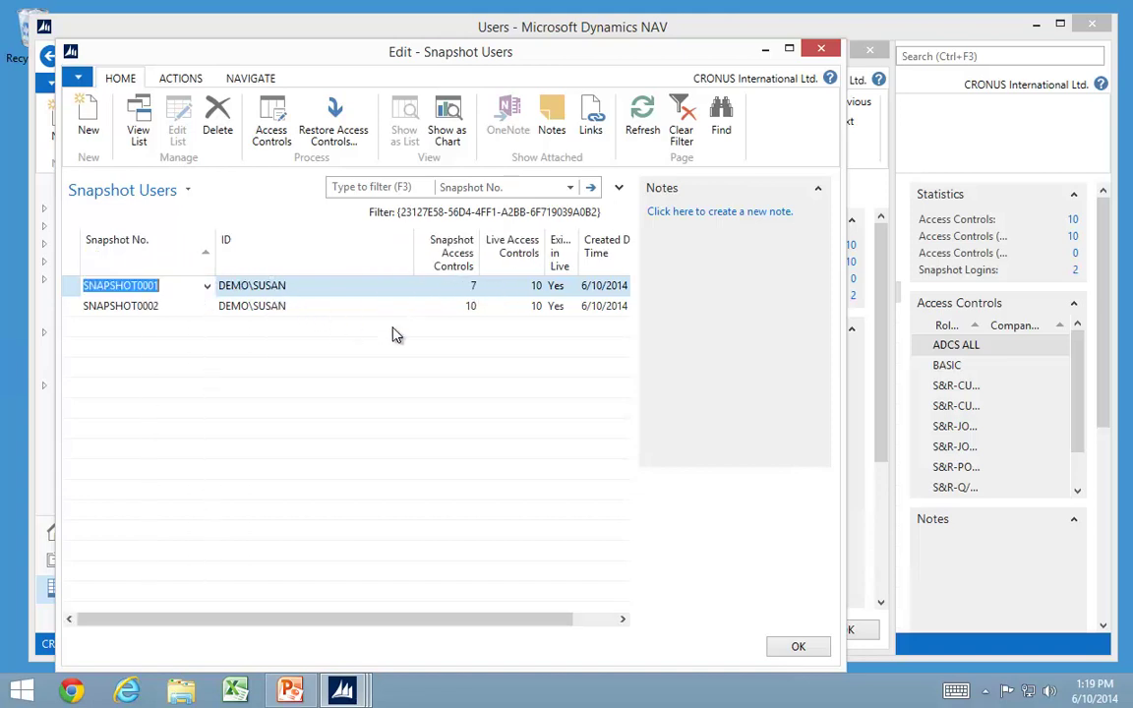
click(471, 308)
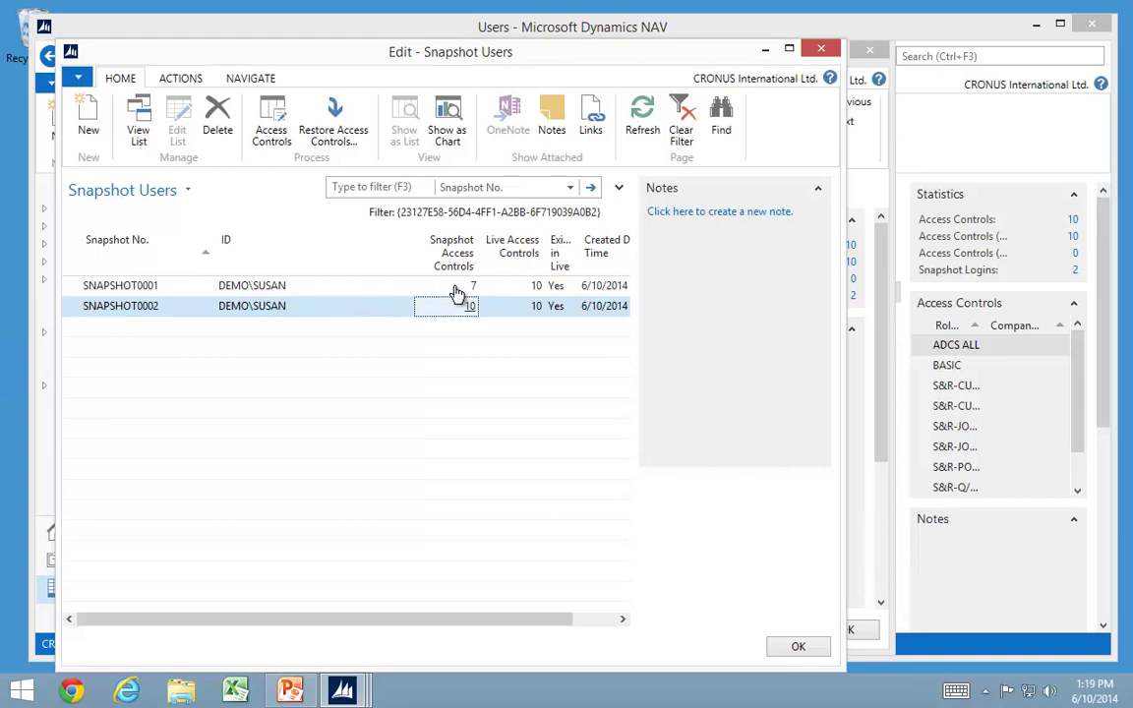
click(458, 287)
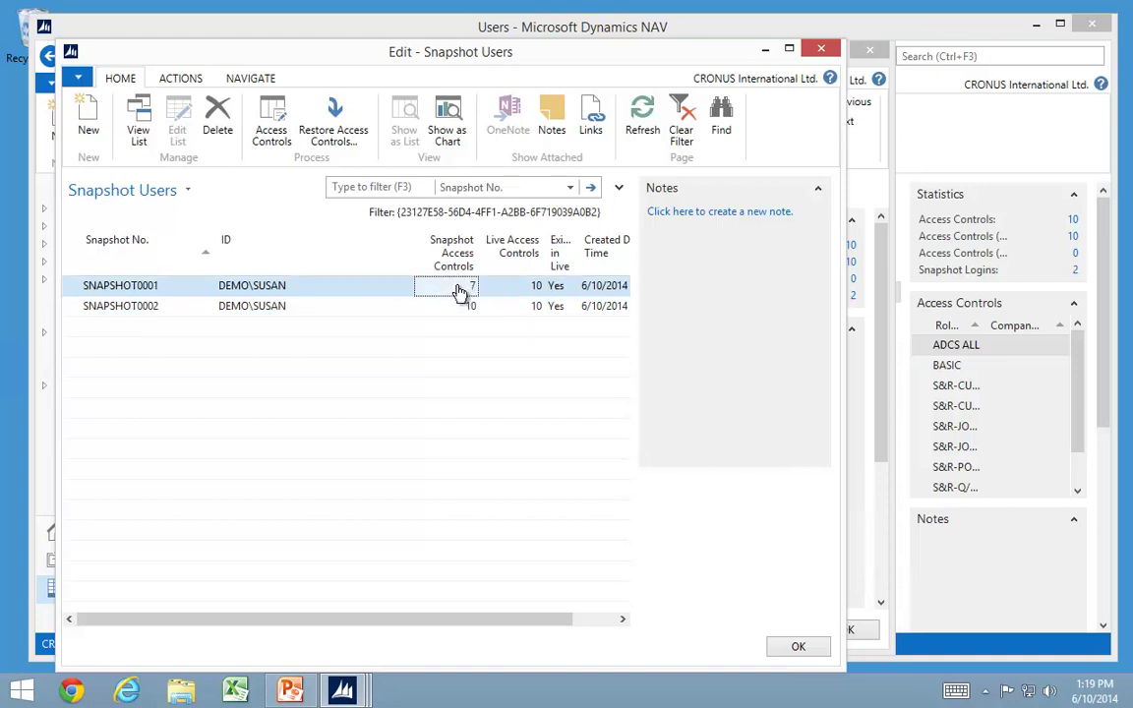
click(337, 133)
click(450, 387)
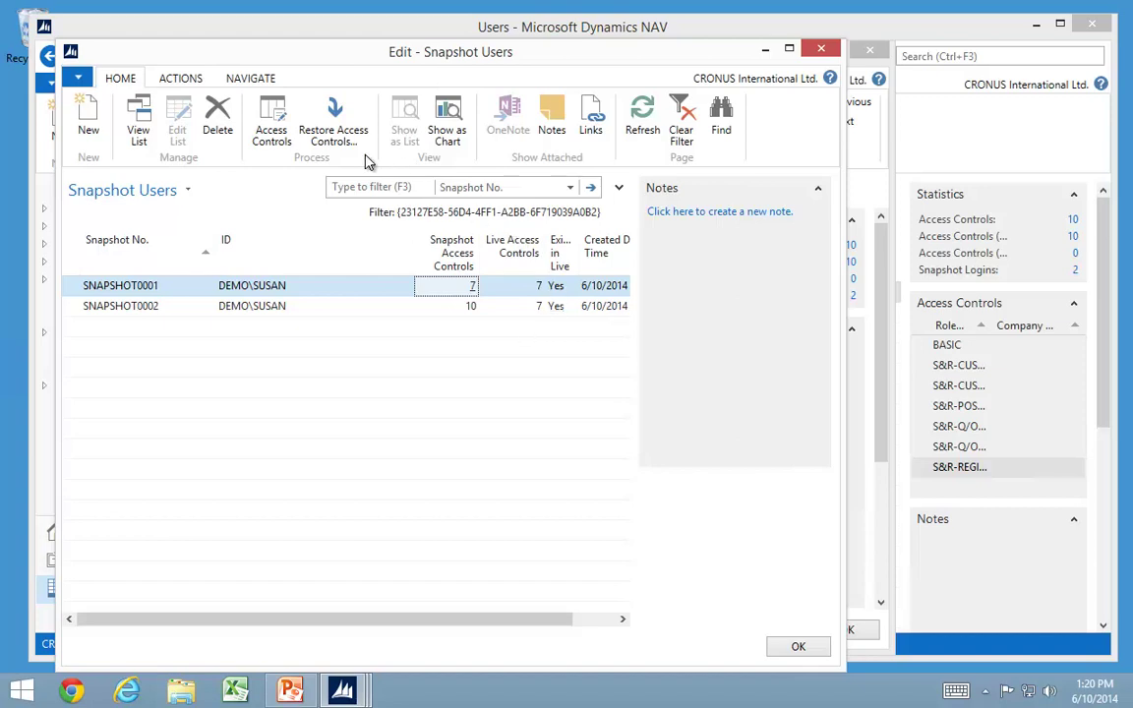
Step: Restore SUSAN's access controls from SNAPSHOT0002, confirming the overwrite
click(304, 285)
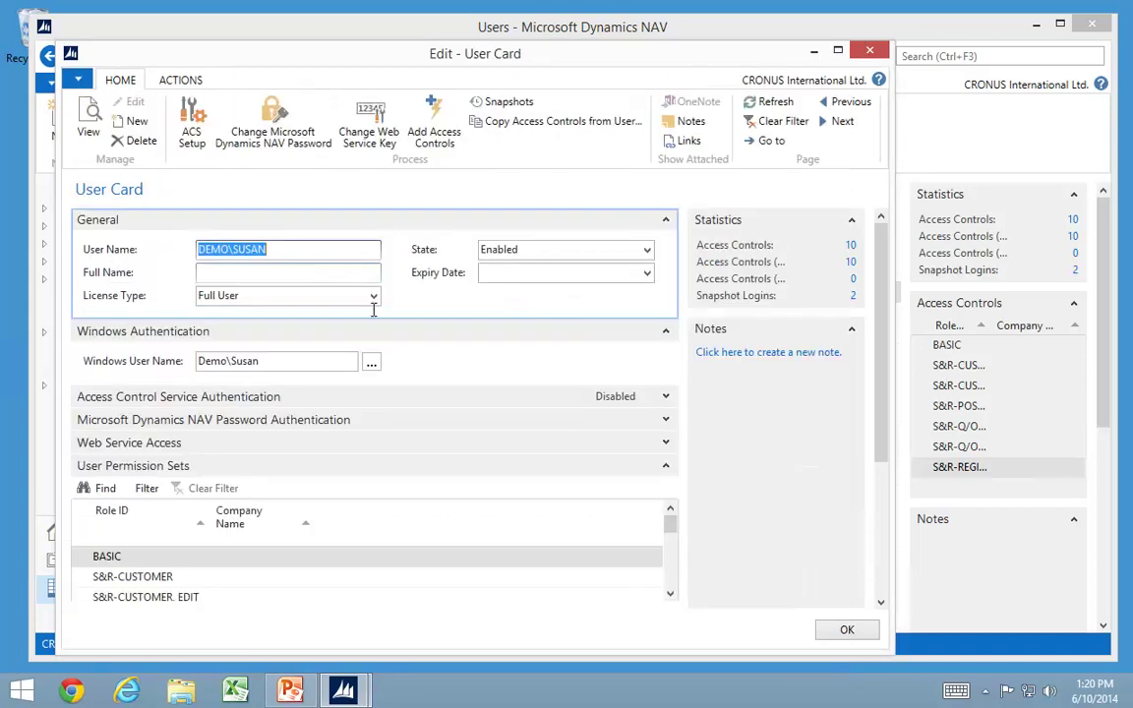
click(499, 106)
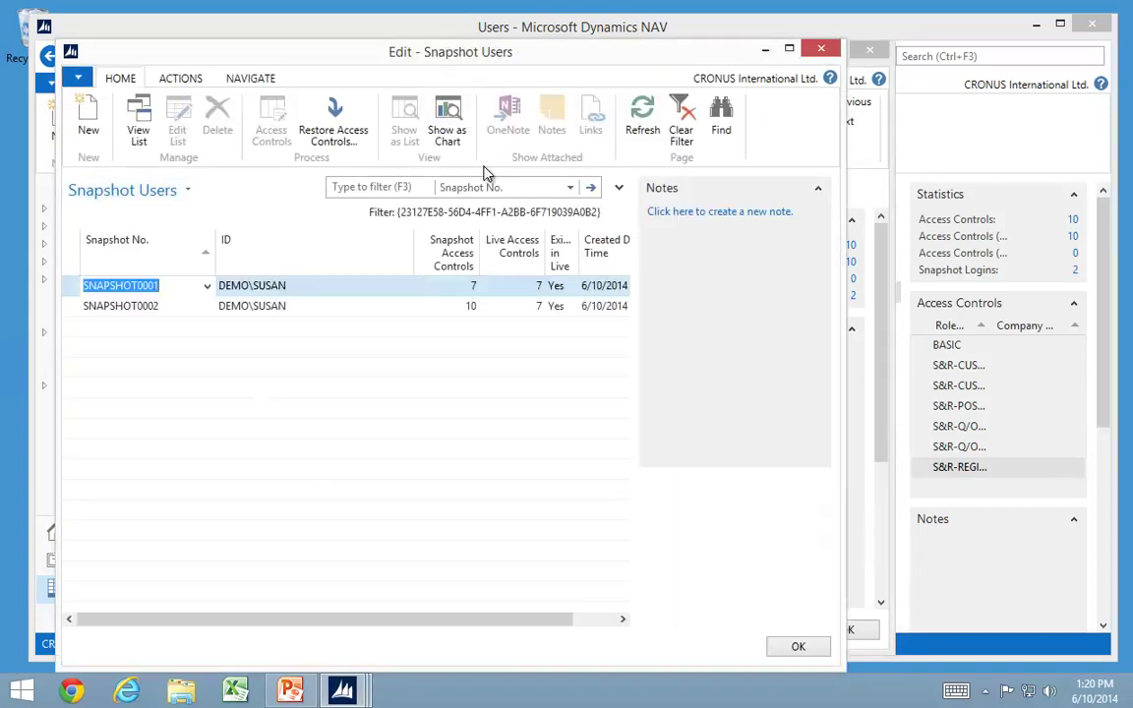
click(462, 311)
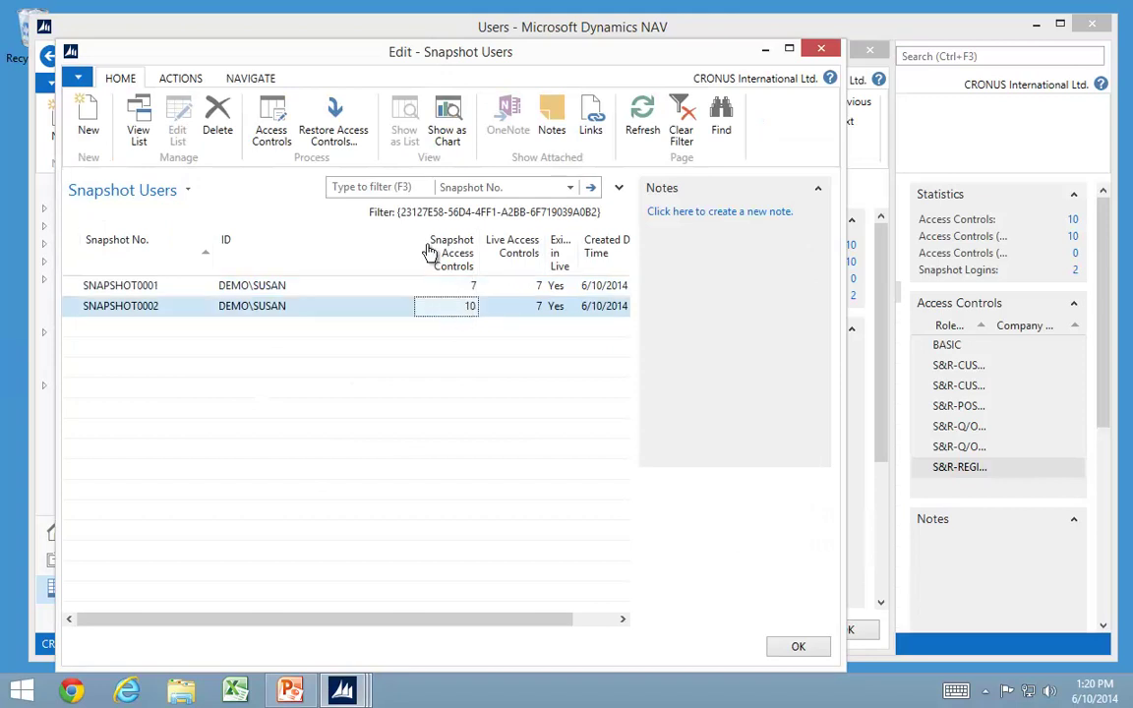
click(333, 120)
click(451, 386)
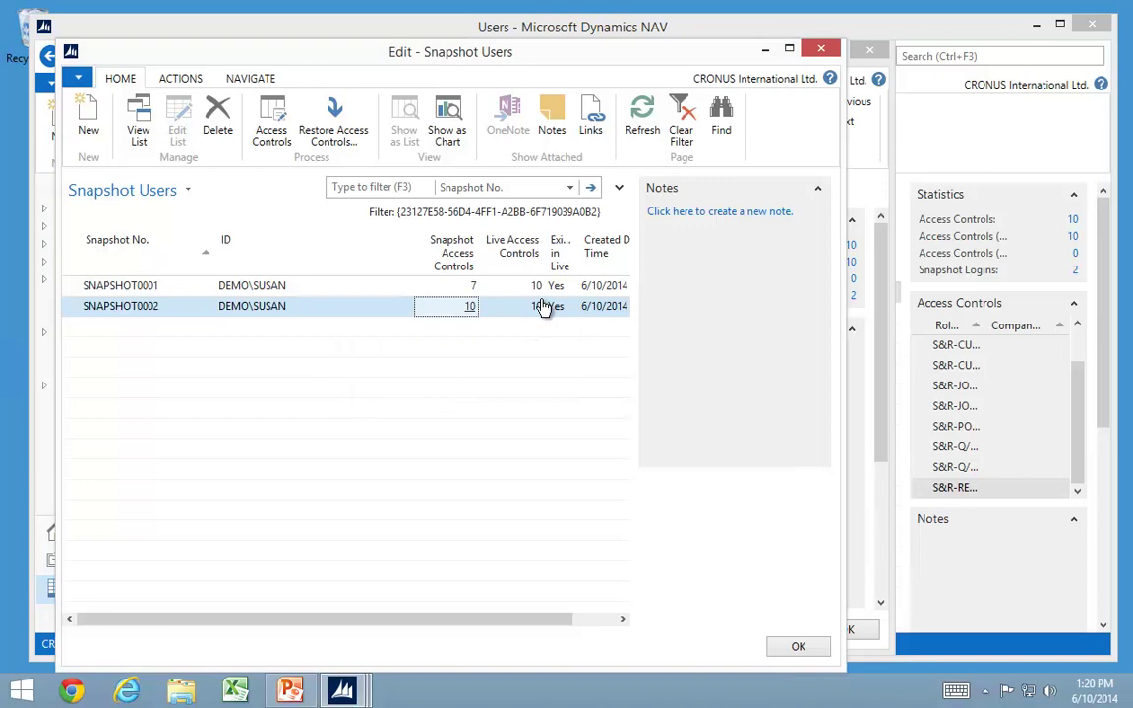
Step: Close SUSAN's User Card and return to the Easy Security Light area
click(542, 306)
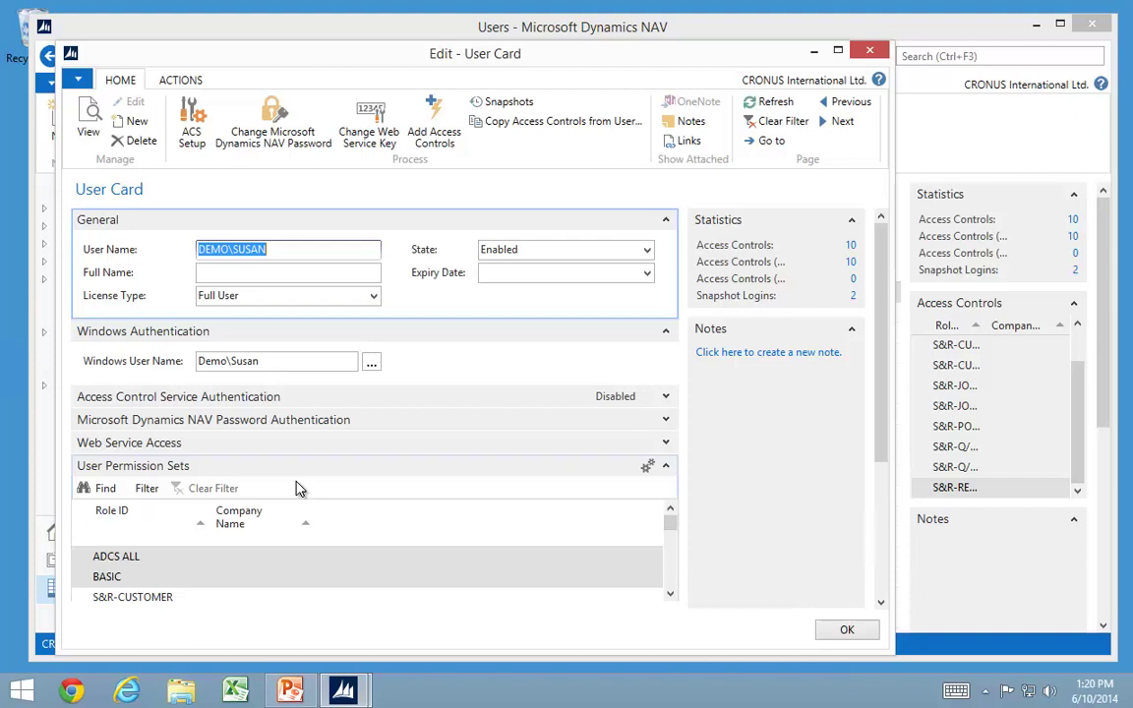
key(Escape)
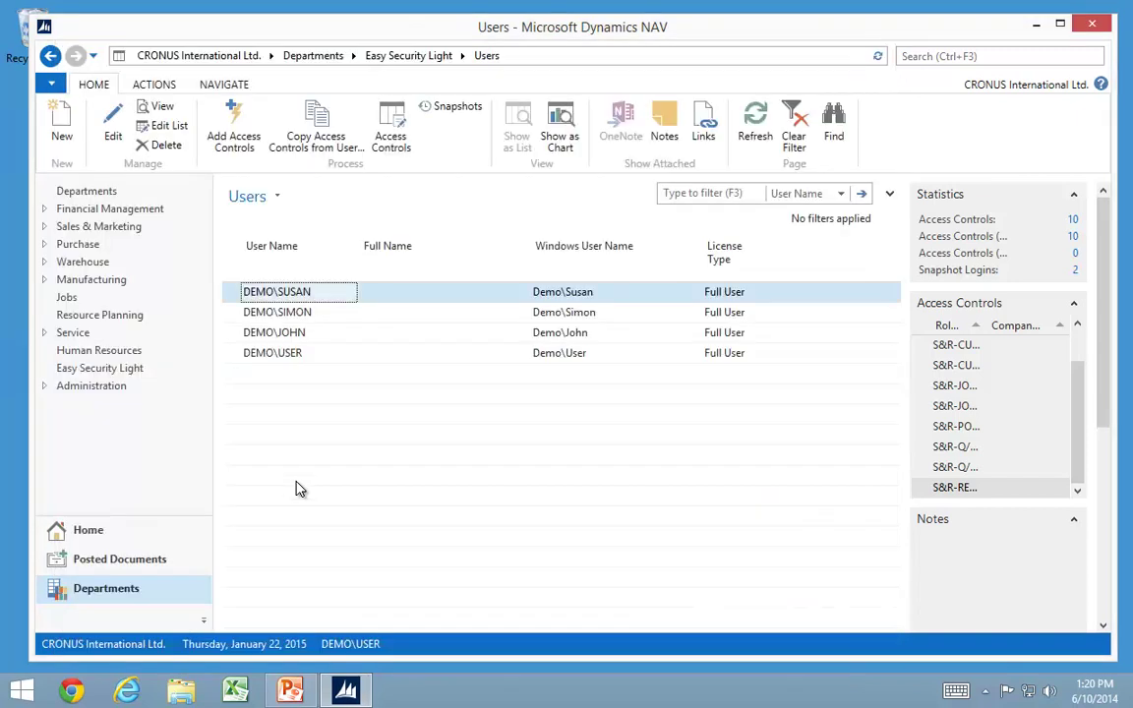
click(94, 370)
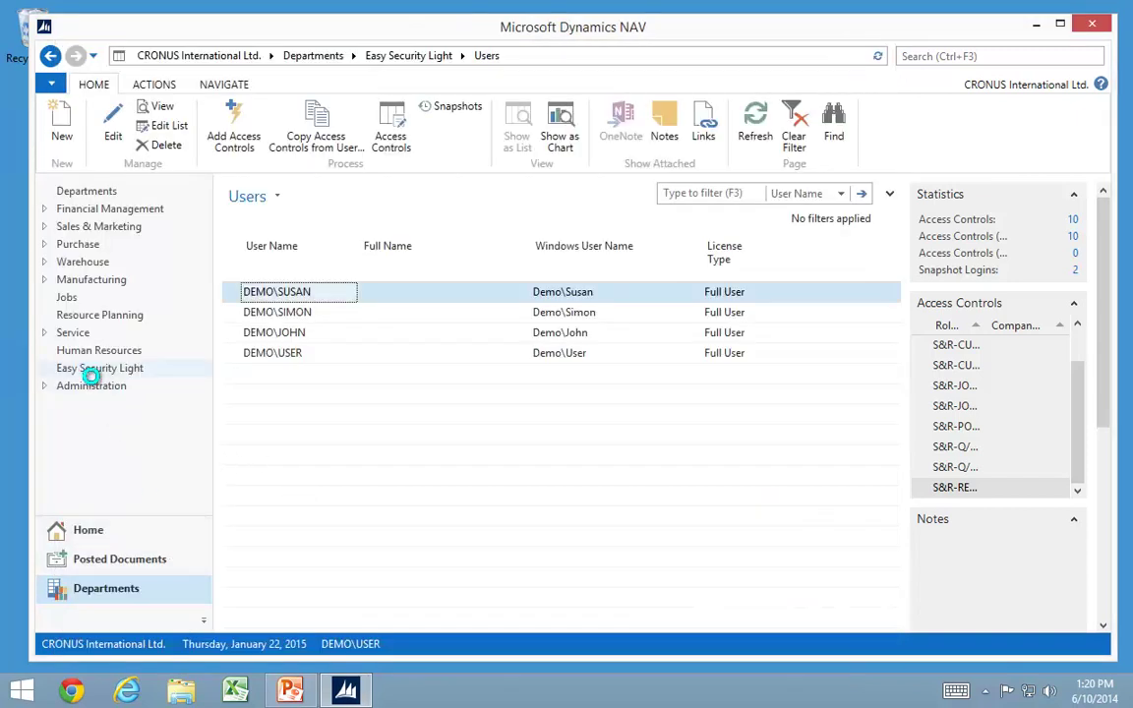